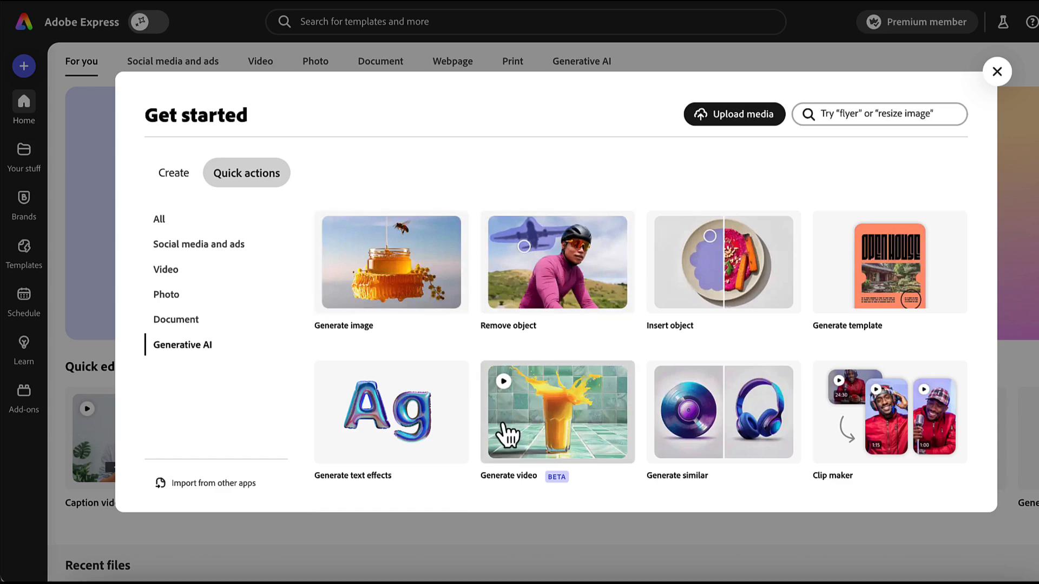
- Enter the Generate image prompt "A sparkly diamond encrusted lipstick case and bright red lipstick set against a luxurious velvet background for a Christmas themed make-up promotion."
{"action": "left_click", "coordinate": [380, 292]}
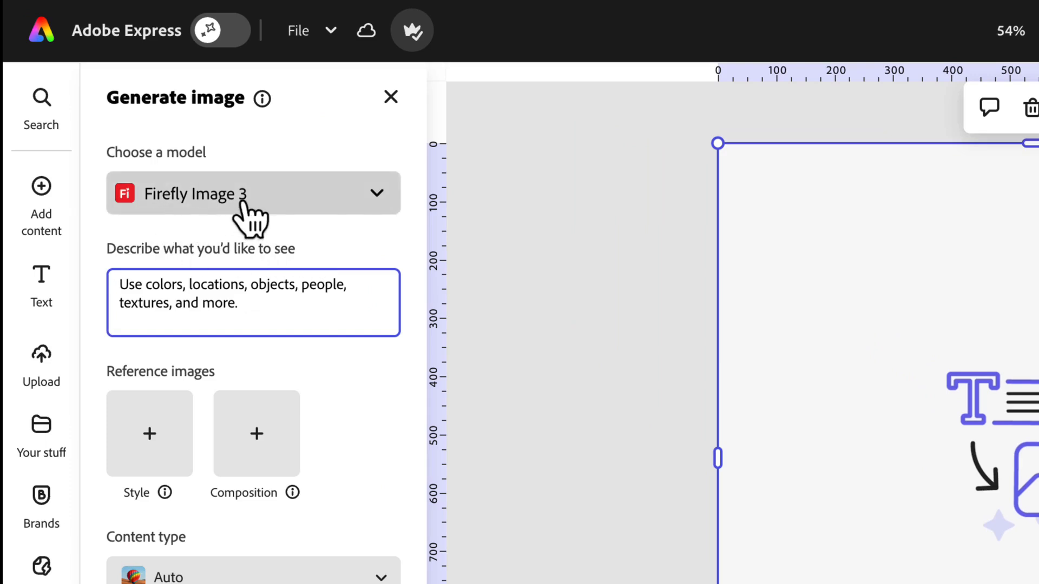
{"action": "left_click", "coordinate": [377, 194]}
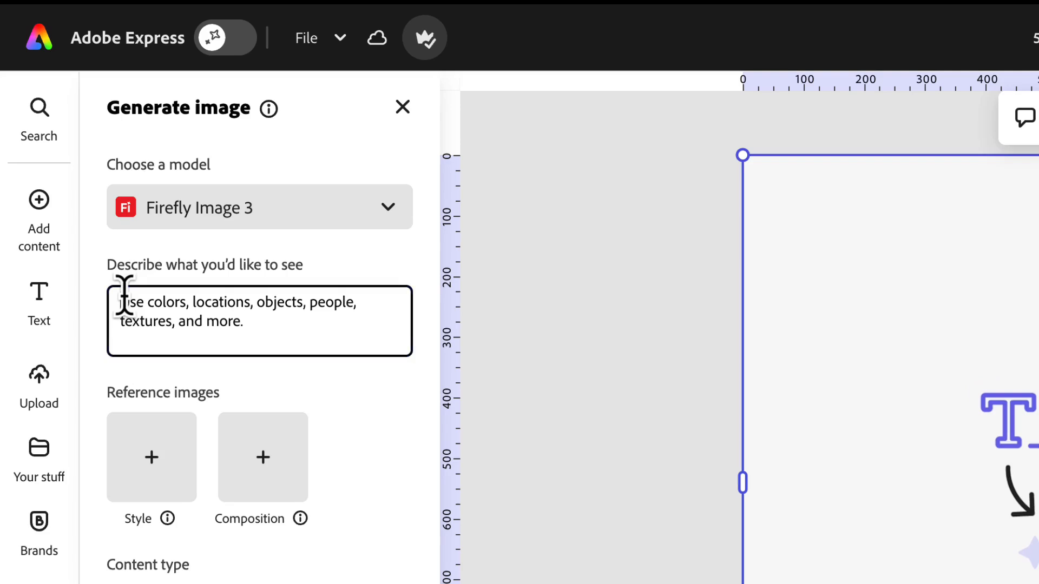
{"action": "left_click", "coordinate": [124, 295]}
{"action": "type", "text": "A sparkly diamond encrusted lipstick case and bright red lipstick set against a luxurious velvet background for a Christmas themed make-up promotion."}
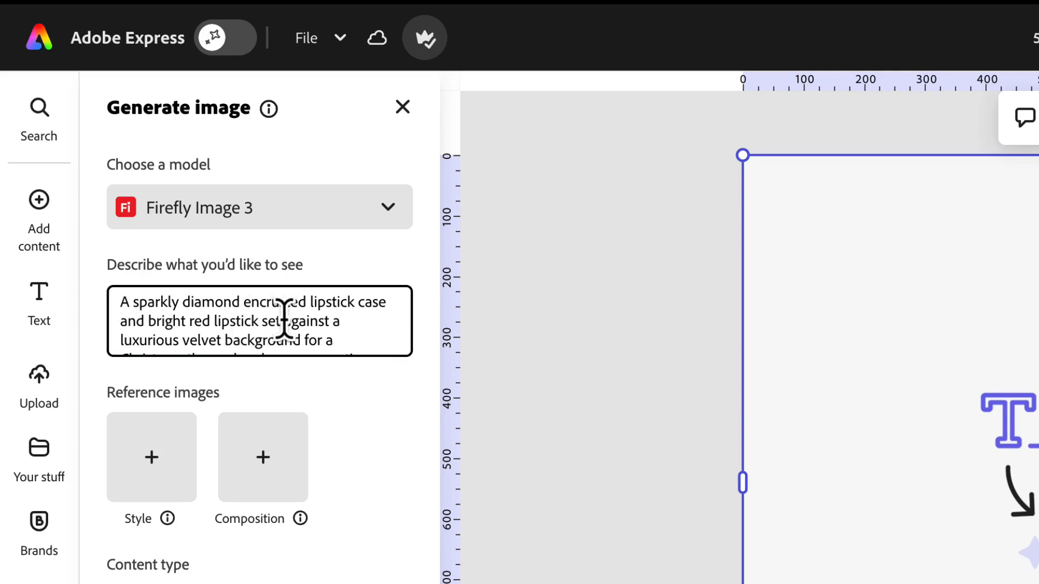
{"action": "scroll", "coordinate": [284, 319], "scroll_direction": "down", "scroll_amount": 2}
{"action": "scroll", "coordinate": [285, 320], "scroll_direction": "up", "scroll_amount": 2}
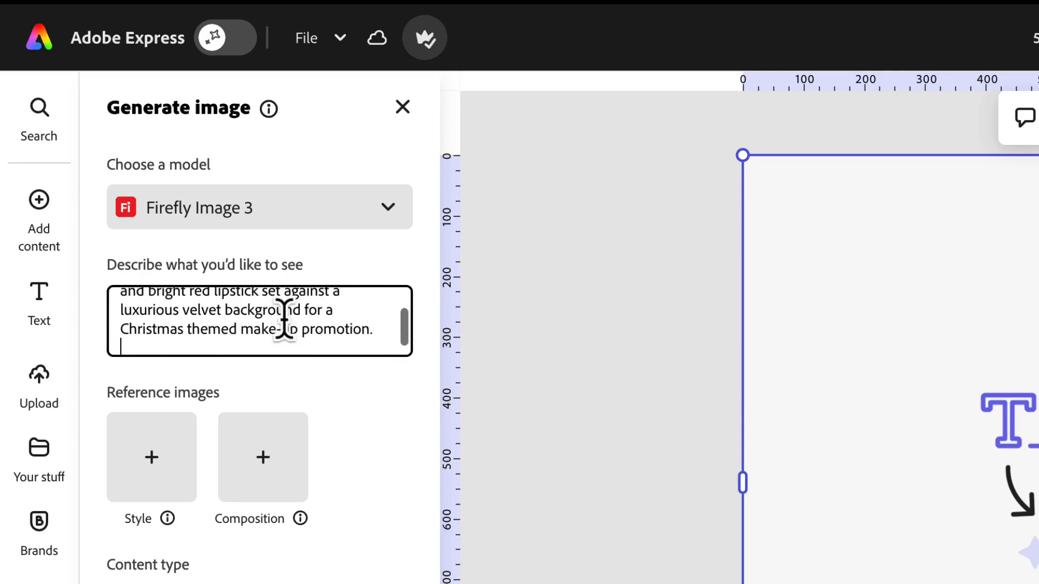
{"action": "scroll", "coordinate": [284, 320], "scroll_direction": "down", "scroll_amount": 2}
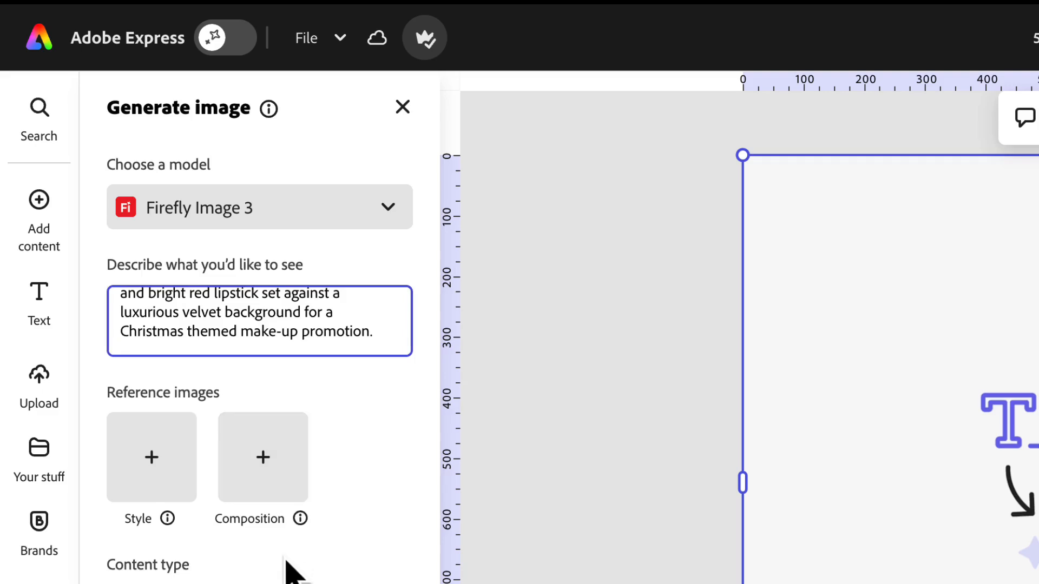
- Set the content type to Photo, choose the Divine style from the Concepts category, and generate the images
{"action": "scroll", "coordinate": [285, 556], "scroll_direction": "down", "scroll_amount": 4}
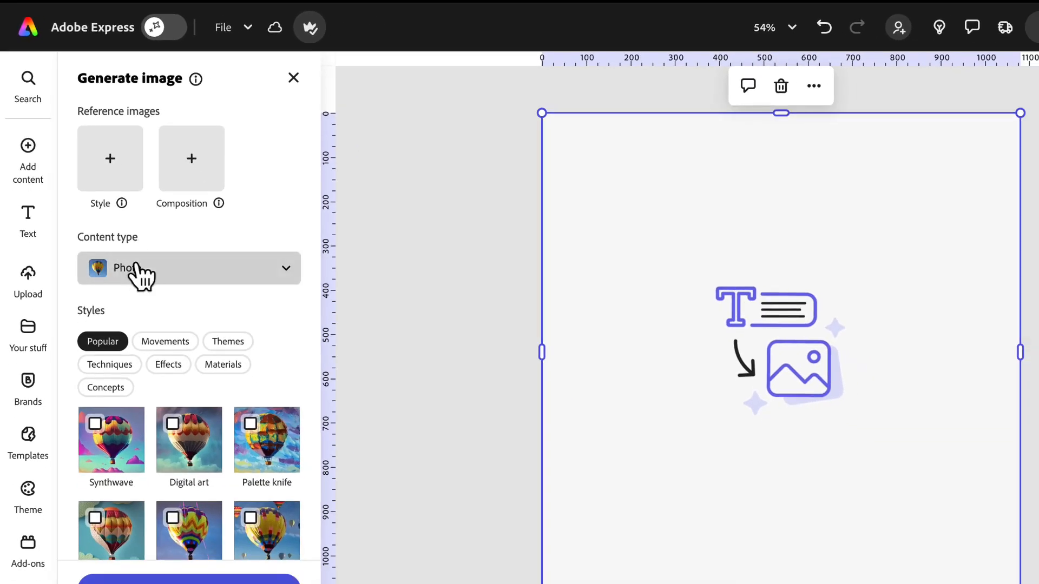
{"action": "left_click", "coordinate": [148, 290]}
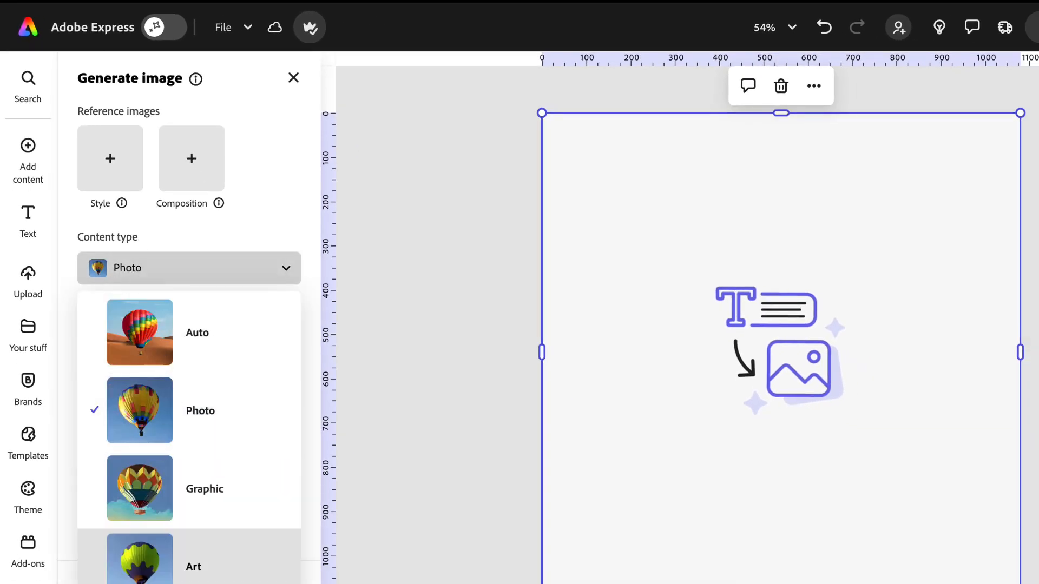
{"action": "left_click", "coordinate": [190, 432]}
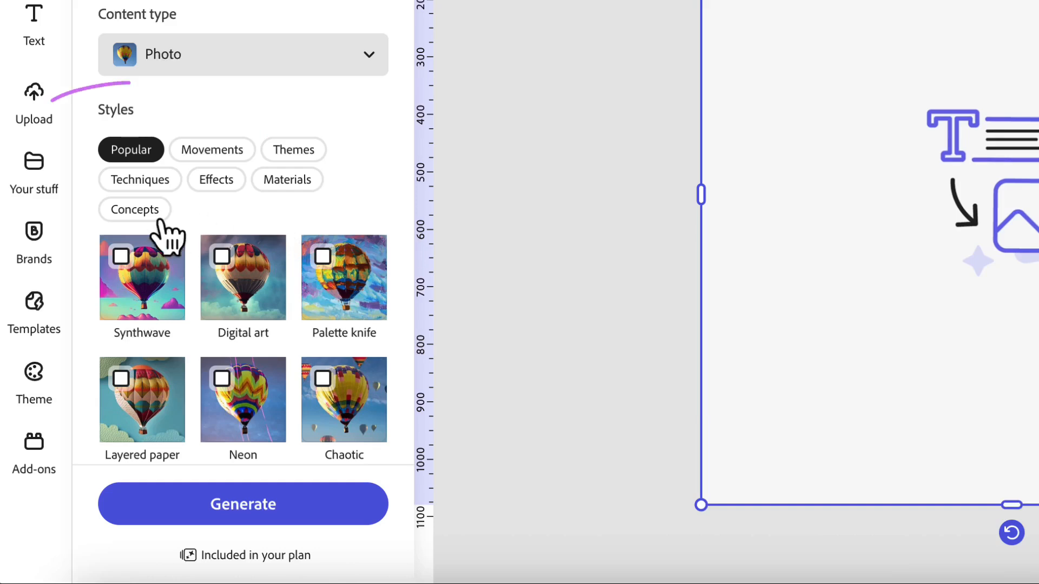
{"action": "left_click", "coordinate": [136, 210]}
{"action": "scroll", "coordinate": [139, 212], "scroll_direction": "down", "scroll_amount": 1}
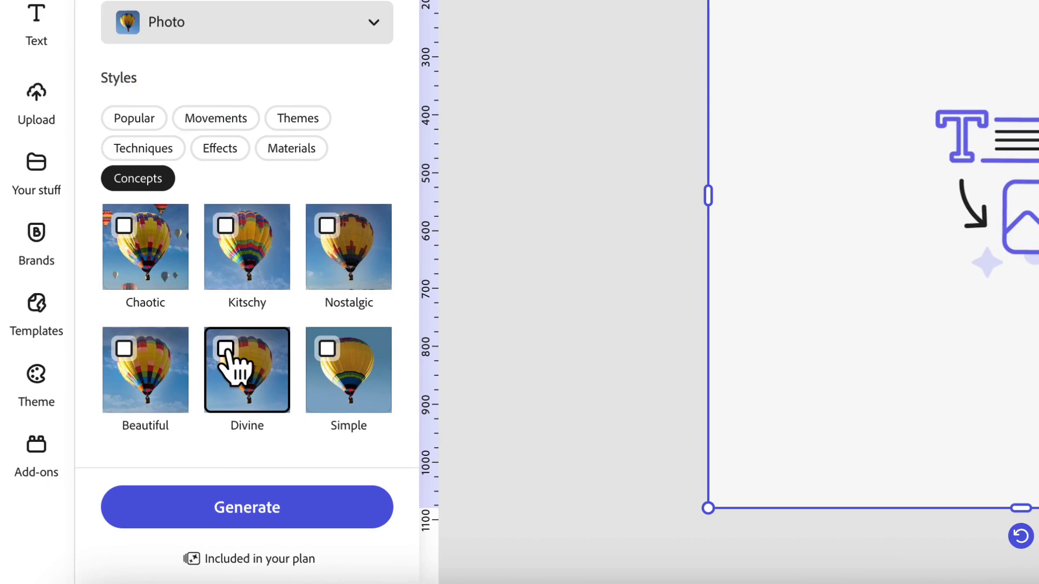
{"action": "left_click", "coordinate": [227, 349]}
{"action": "left_click", "coordinate": [224, 522]}
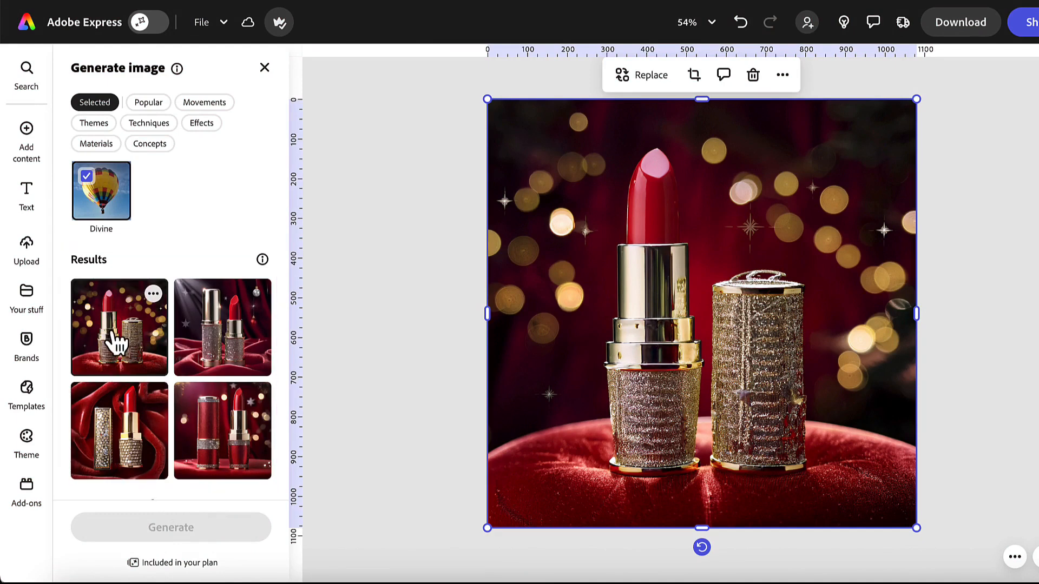
- Preview the generated lipstick variations and choose the one with light rays and two hanging baubles
{"action": "left_click", "coordinate": [234, 363]}
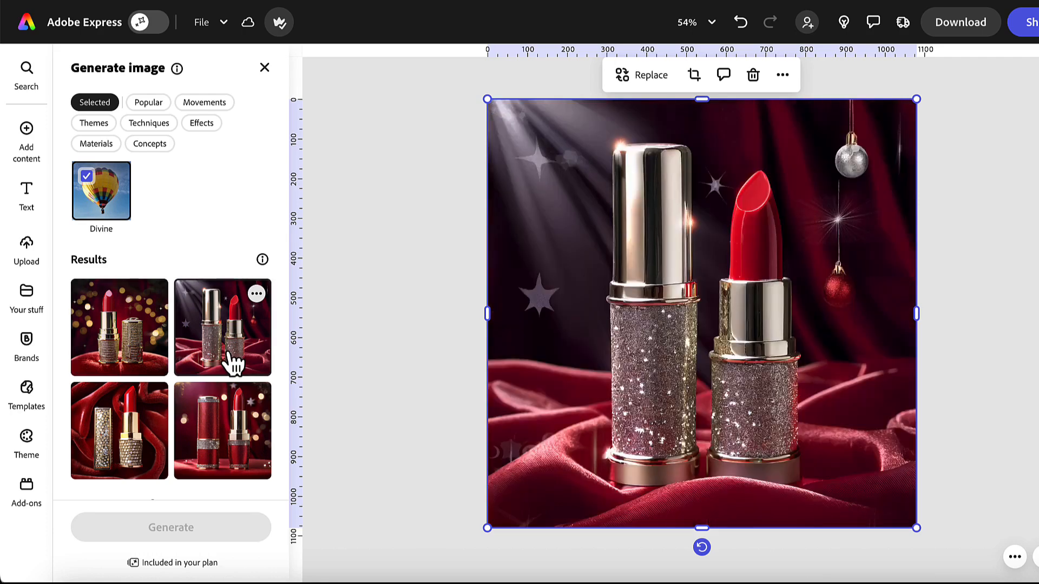
{"action": "left_click", "coordinate": [236, 470]}
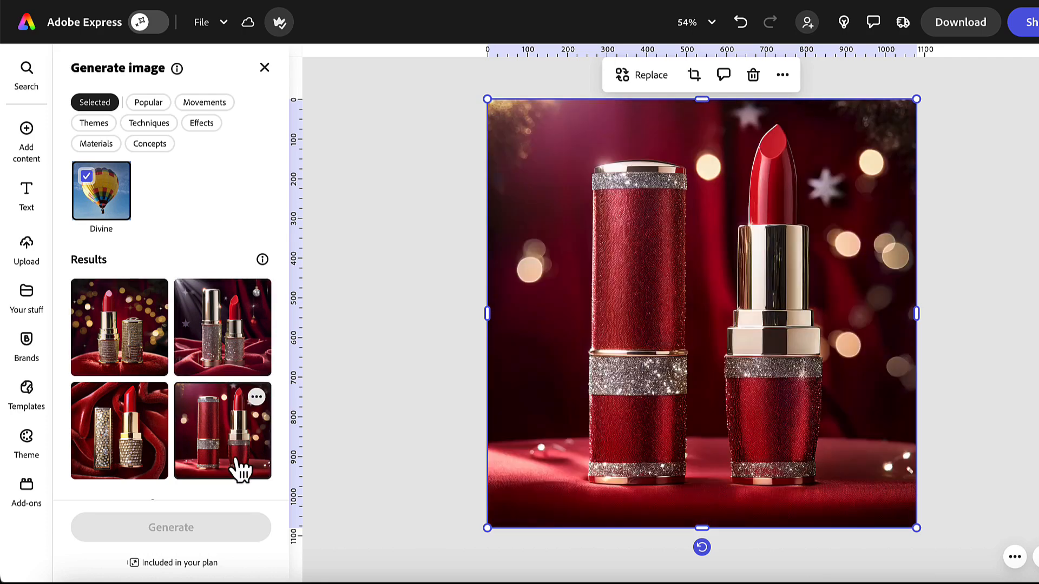
{"action": "left_click", "coordinate": [142, 454]}
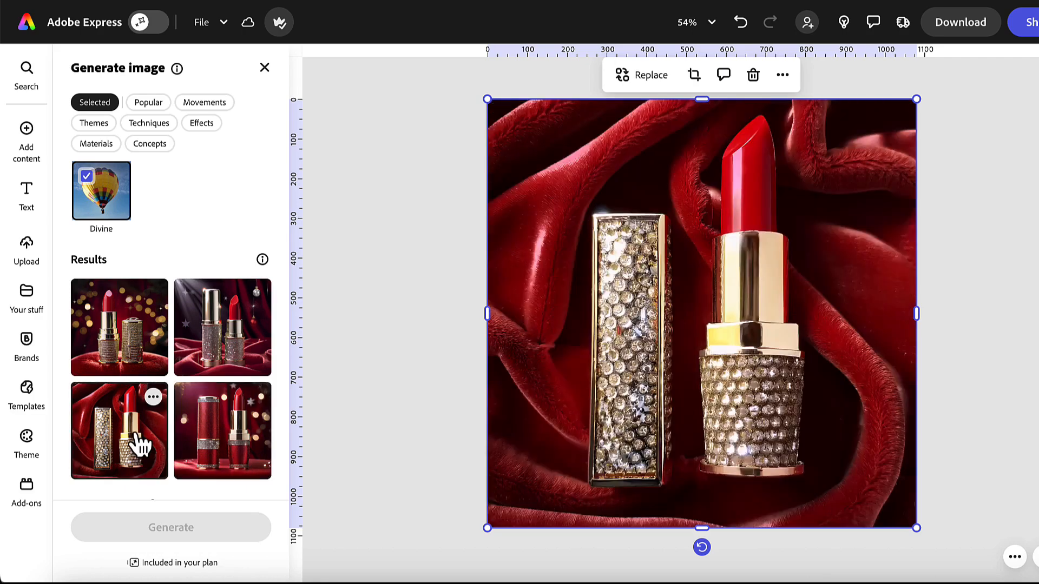
{"action": "left_click", "coordinate": [222, 350]}
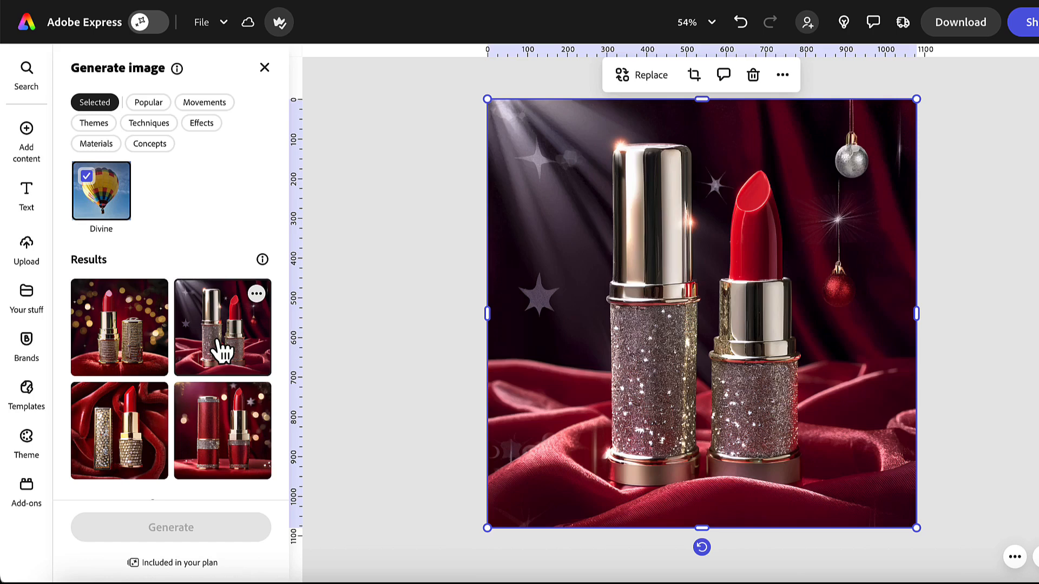
{"action": "left_click", "coordinate": [463, 365]}
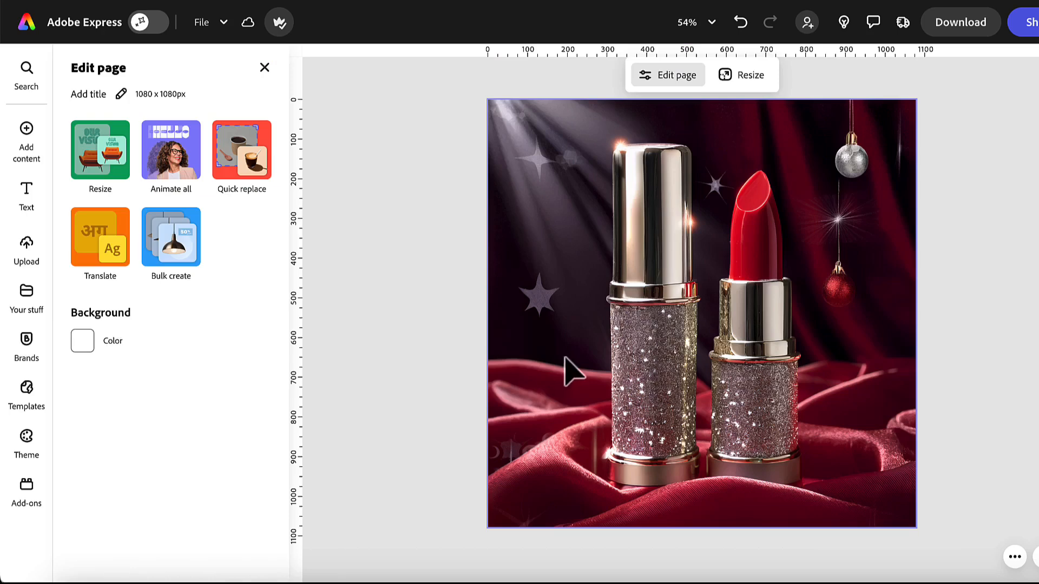
- Start Insert object on the lipstick image and describe the object as "Shiny silver glass Christmas bauble with a bow"
{"action": "left_click", "coordinate": [562, 356]}
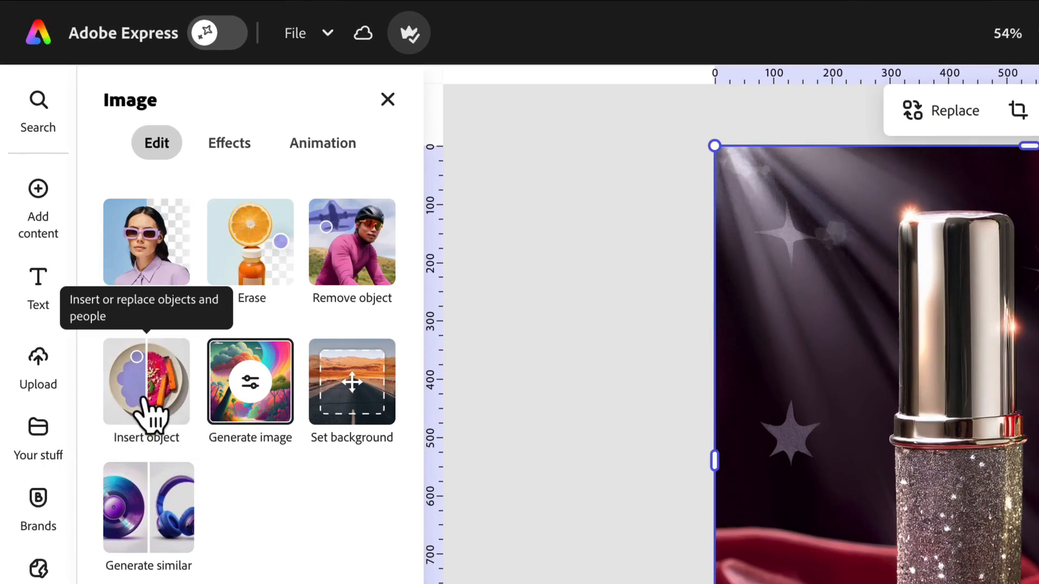
{"action": "left_click", "coordinate": [149, 415]}
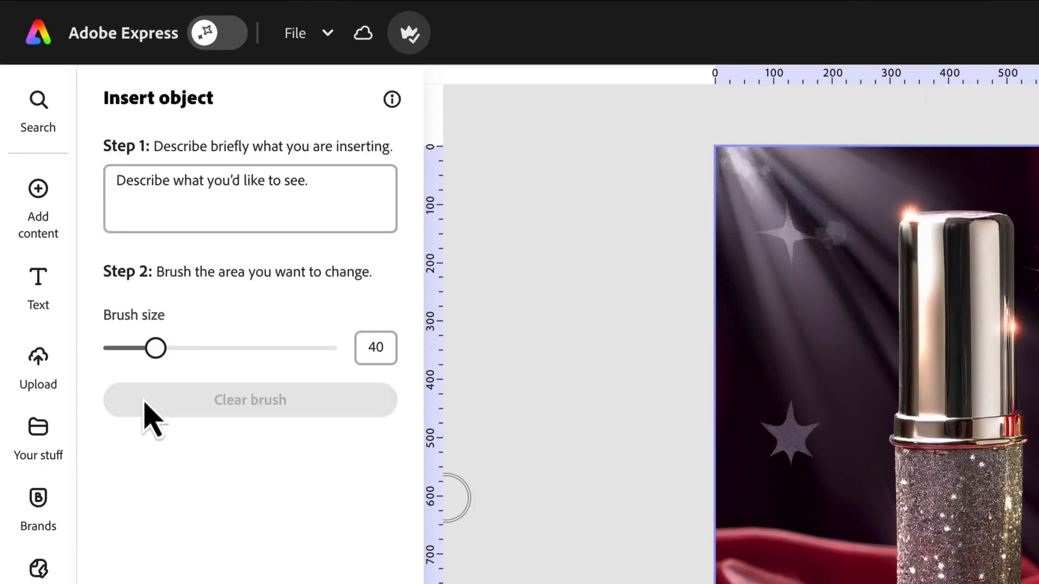
{"action": "left_click", "coordinate": [114, 181]}
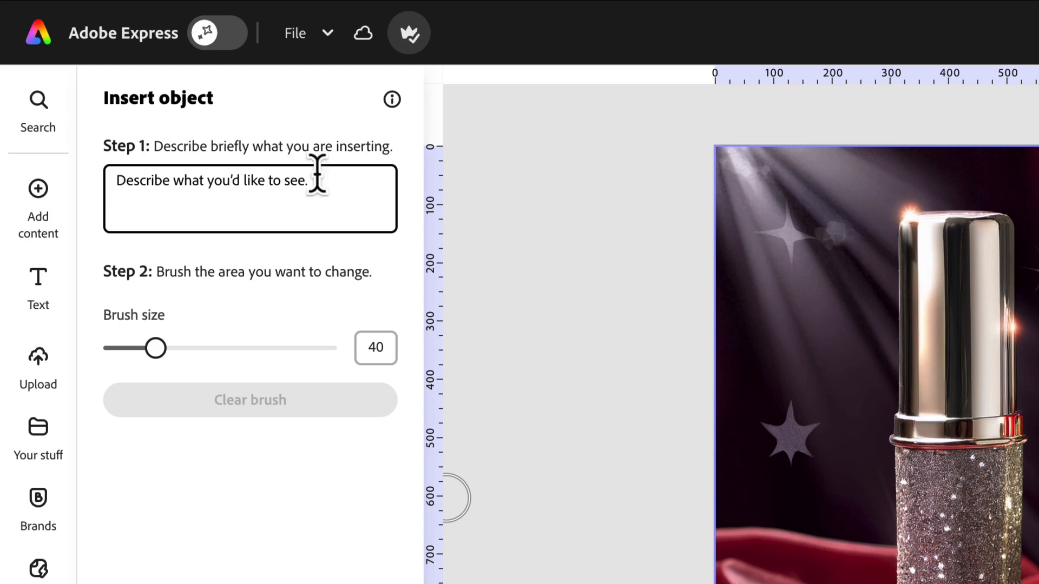
{"action": "type", "text": "Shiny silv"}
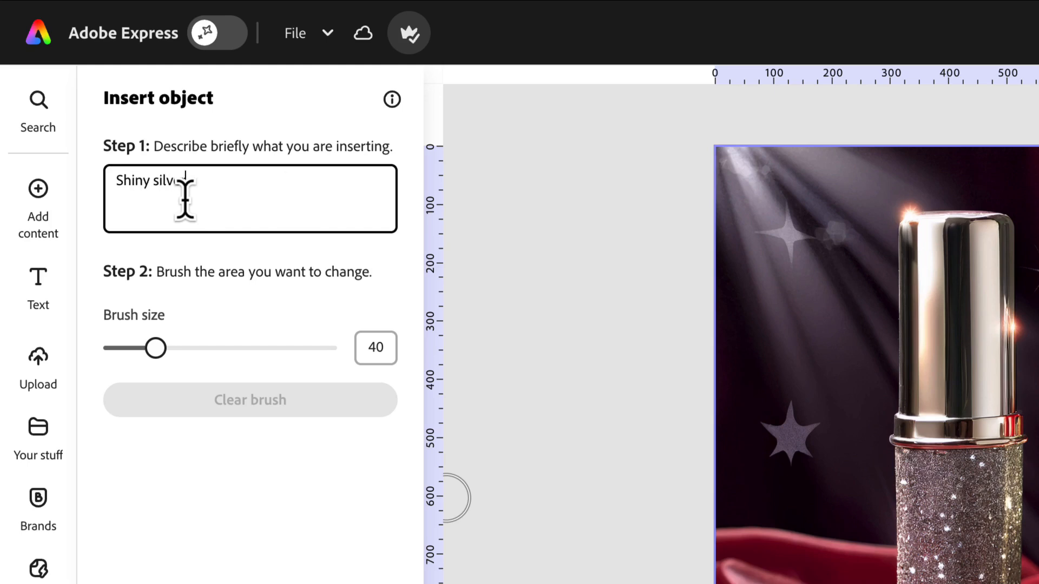
{"action": "type", "text": "er glass Christmas bauble with a bow"}
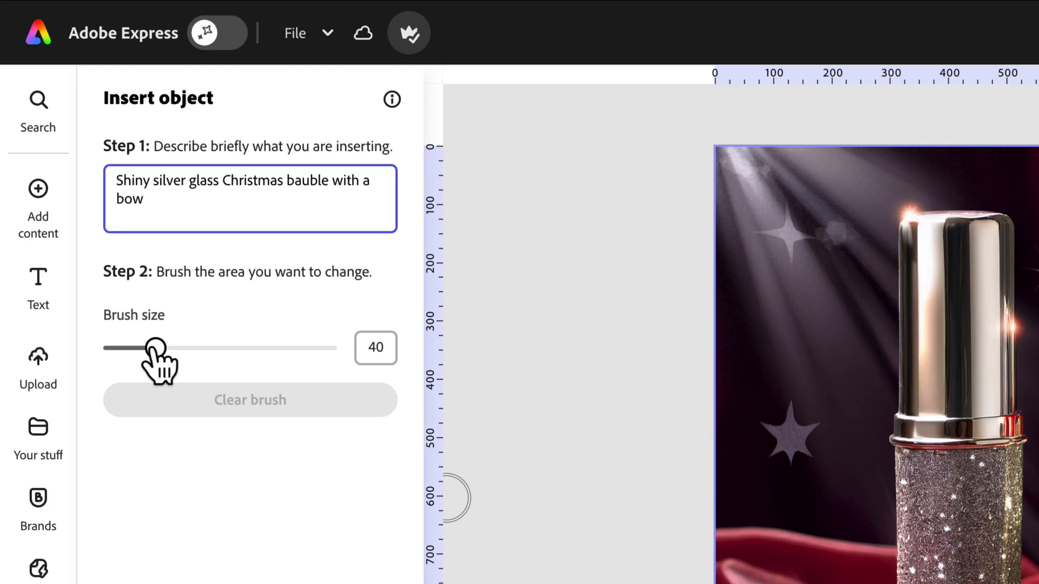
- Set the brush size to 58, brush the velvet area beside and overlapping the taller lipstick case's lower part, and insert the bauble
{"action": "mouse_move", "coordinate": [155, 348]}
{"action": "left_mouse_down"}
{"action": "mouse_move", "coordinate": [114, 351]}
{"action": "mouse_move", "coordinate": [297, 355]}
{"action": "mouse_move", "coordinate": [199, 351]}
{"action": "left_mouse_up"}
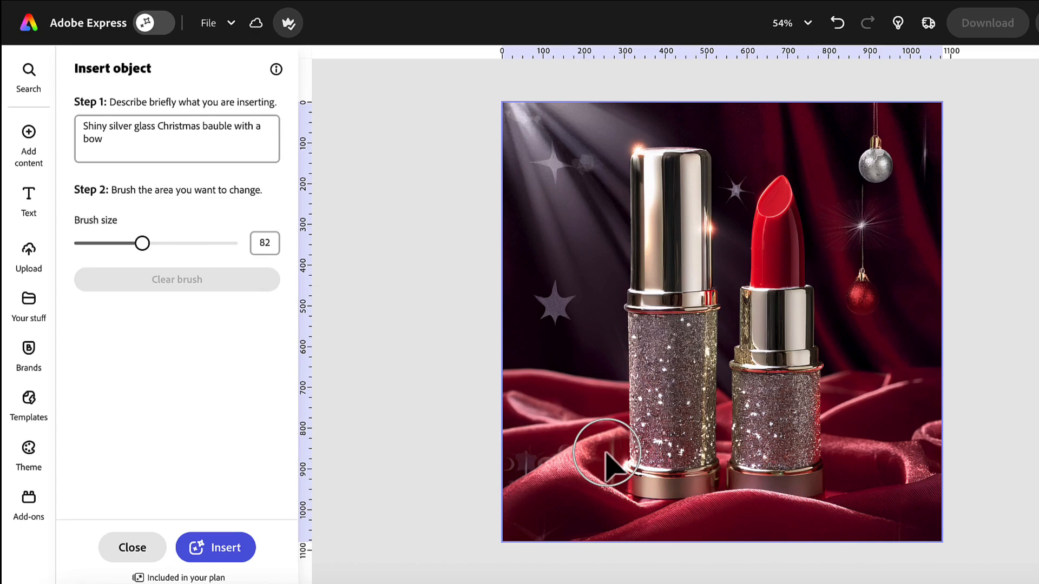
{"action": "left_click_drag", "start_coordinate": [142, 244], "coordinate": [123, 245]}
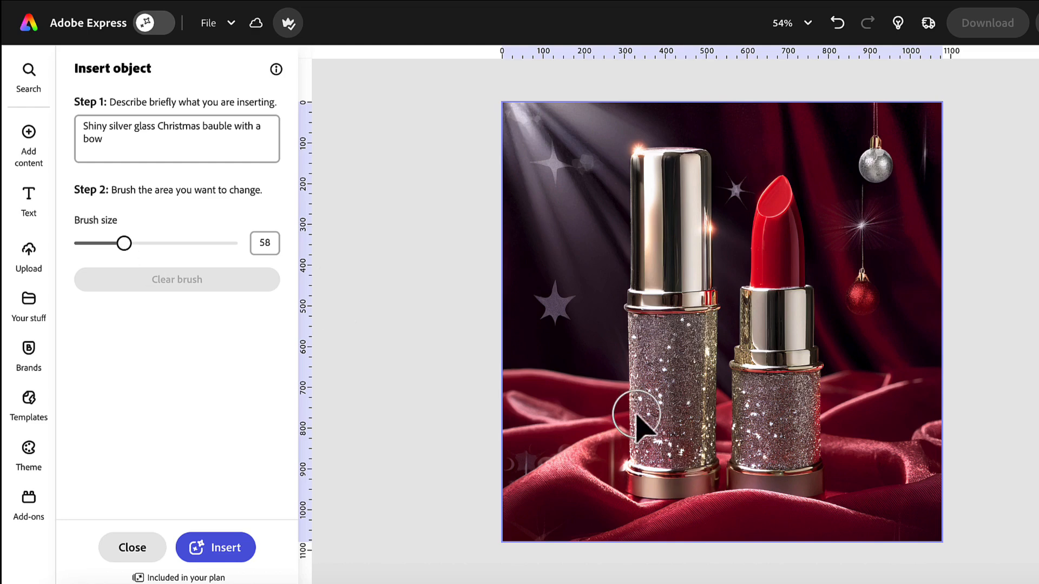
{"action": "mouse_move", "coordinate": [619, 411]}
{"action": "left_mouse_down"}
{"action": "mouse_move", "coordinate": [606, 409]}
{"action": "mouse_move", "coordinate": [639, 440]}
{"action": "mouse_move", "coordinate": [584, 479]}
{"action": "mouse_move", "coordinate": [579, 399]}
{"action": "mouse_move", "coordinate": [654, 454]}
{"action": "mouse_move", "coordinate": [628, 382]}
{"action": "mouse_move", "coordinate": [554, 456]}
{"action": "mouse_move", "coordinate": [633, 463]}
{"action": "mouse_move", "coordinate": [587, 376]}
{"action": "left_mouse_up"}
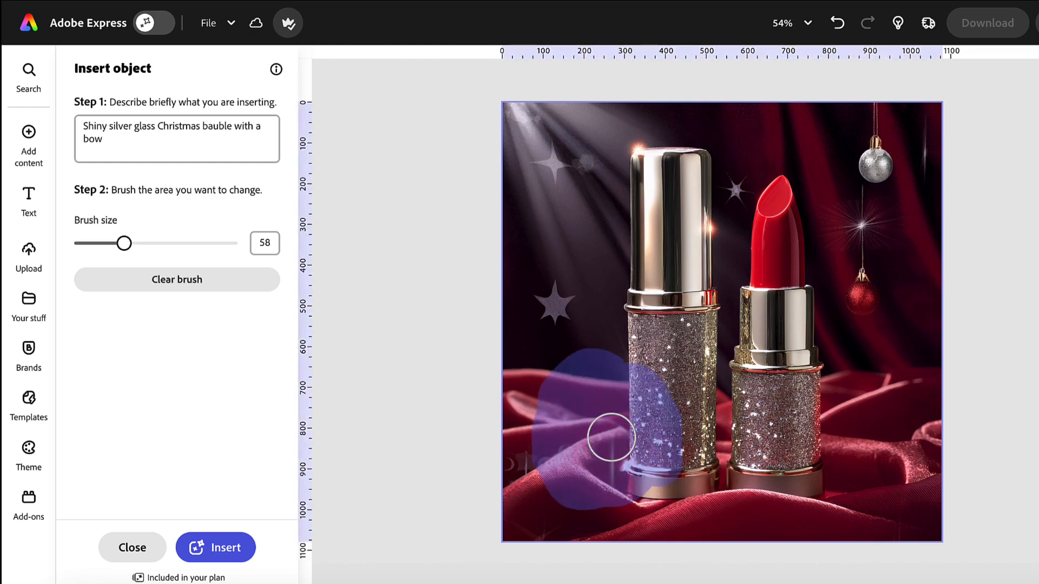
{"action": "left_click", "coordinate": [230, 557]}
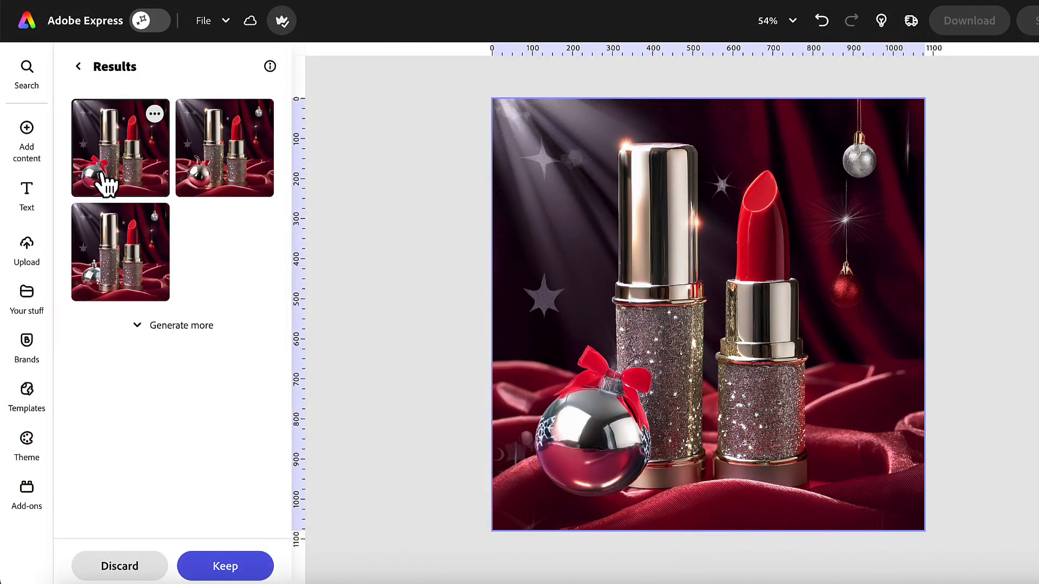
- Preview the bauble variations and keep the one with the faceted silver bauble partly behind the lipstick case
{"action": "left_click", "coordinate": [244, 180]}
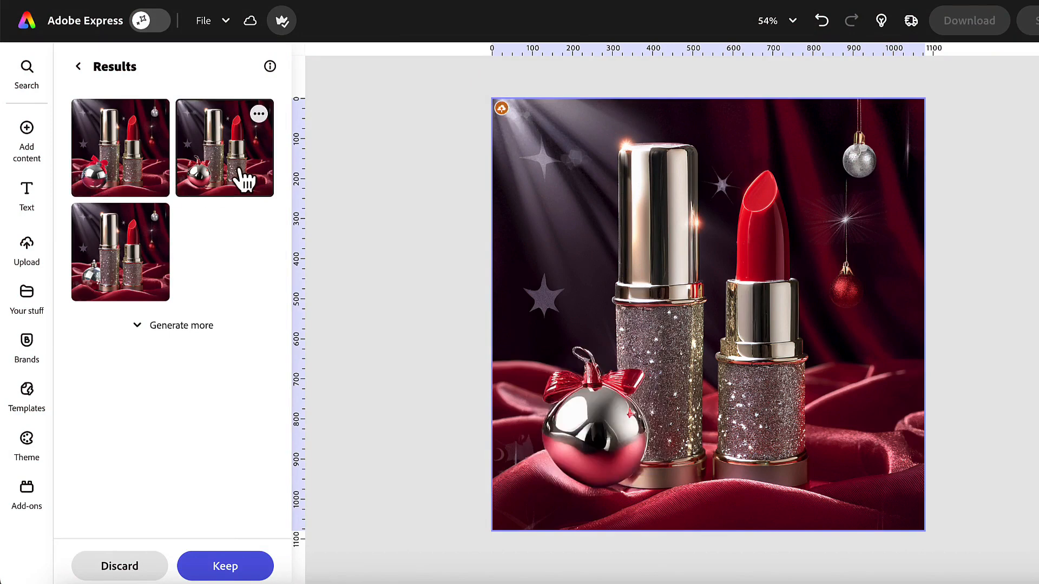
{"action": "left_click", "coordinate": [145, 284]}
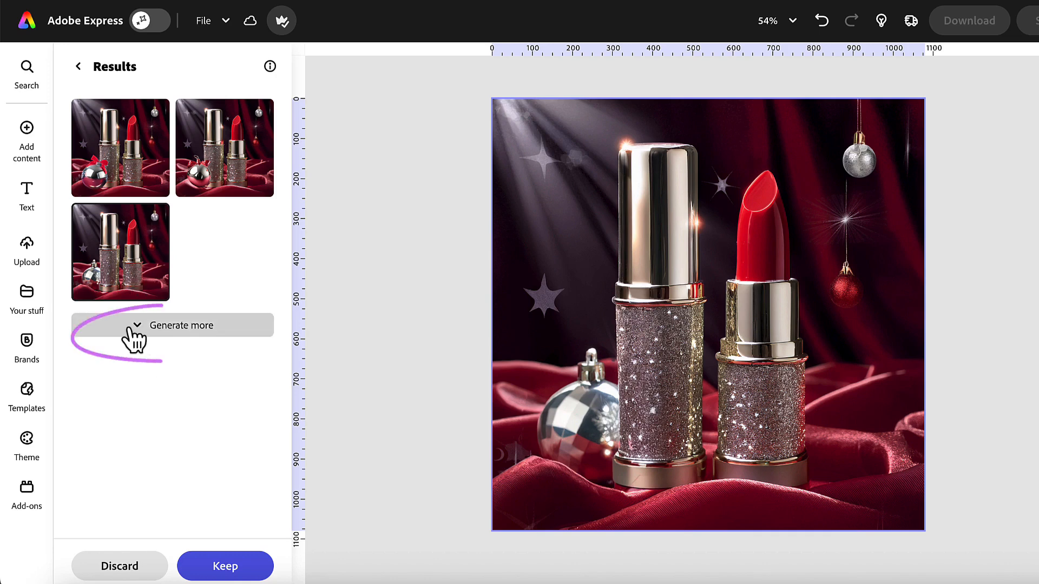
{"action": "left_click", "coordinate": [219, 567]}
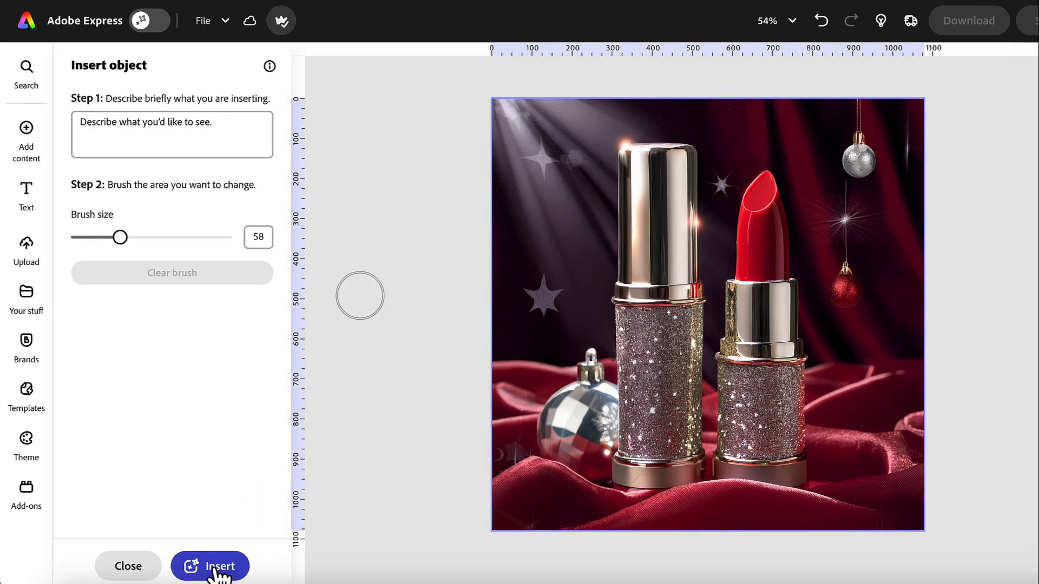
- Insert a "Sprig of holly with berries lying on its side" in a brushed area over the open lipstick's base and the velvet beside it
{"action": "left_click", "coordinate": [79, 117]}
{"action": "type", "text": "Sprig of "}
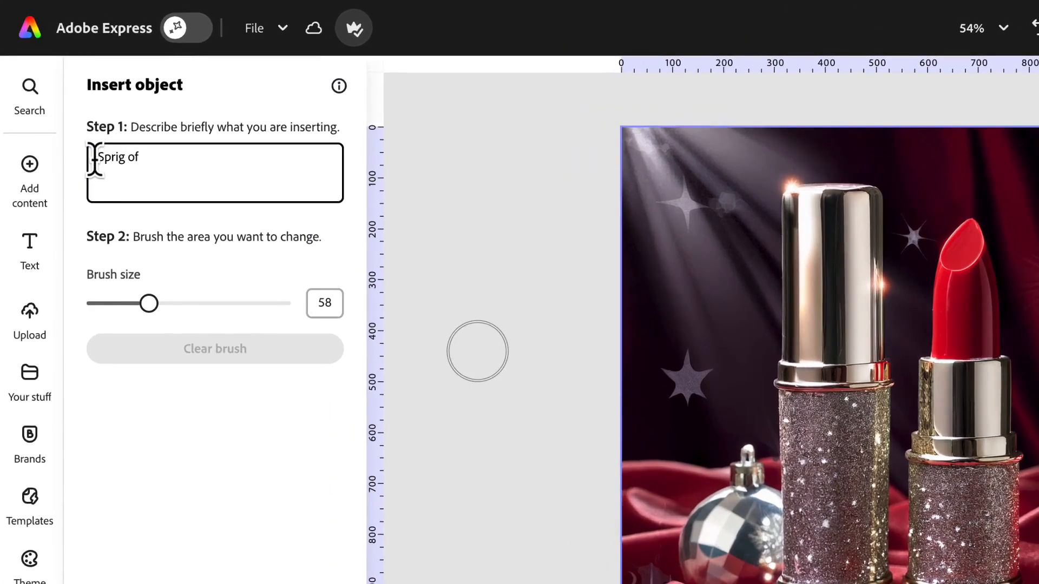
{"action": "type", "text": "holly with berries lying on its side"}
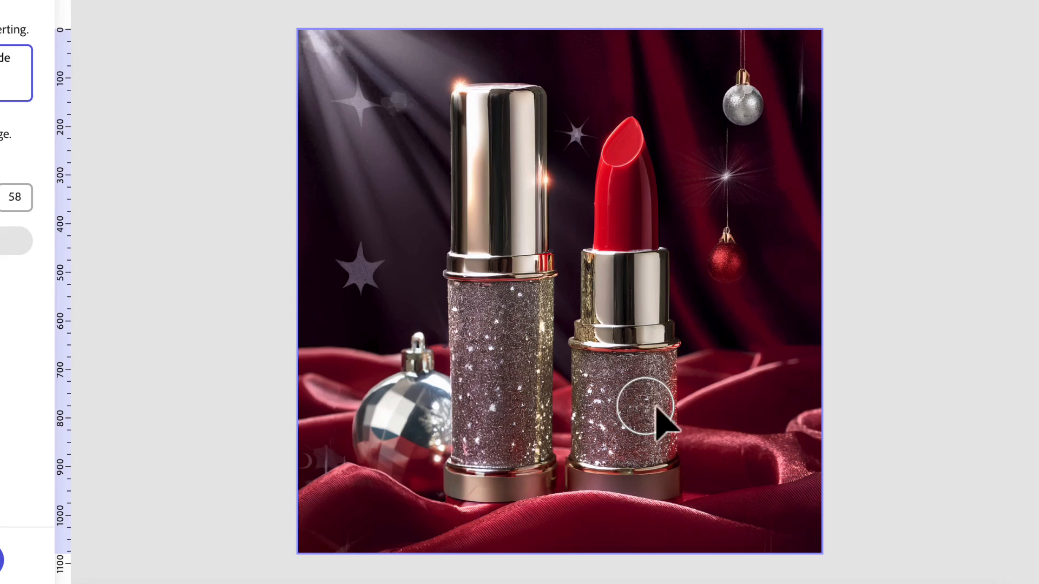
{"action": "left_click_drag", "start_coordinate": [998, 533], "coordinate": [989, 567]}
{"action": "mouse_move", "coordinate": [655, 450]}
{"action": "left_mouse_down"}
{"action": "mouse_move", "coordinate": [750, 438]}
{"action": "mouse_move", "coordinate": [633, 426]}
{"action": "mouse_move", "coordinate": [641, 468]}
{"action": "mouse_move", "coordinate": [737, 436]}
{"action": "left_mouse_up"}
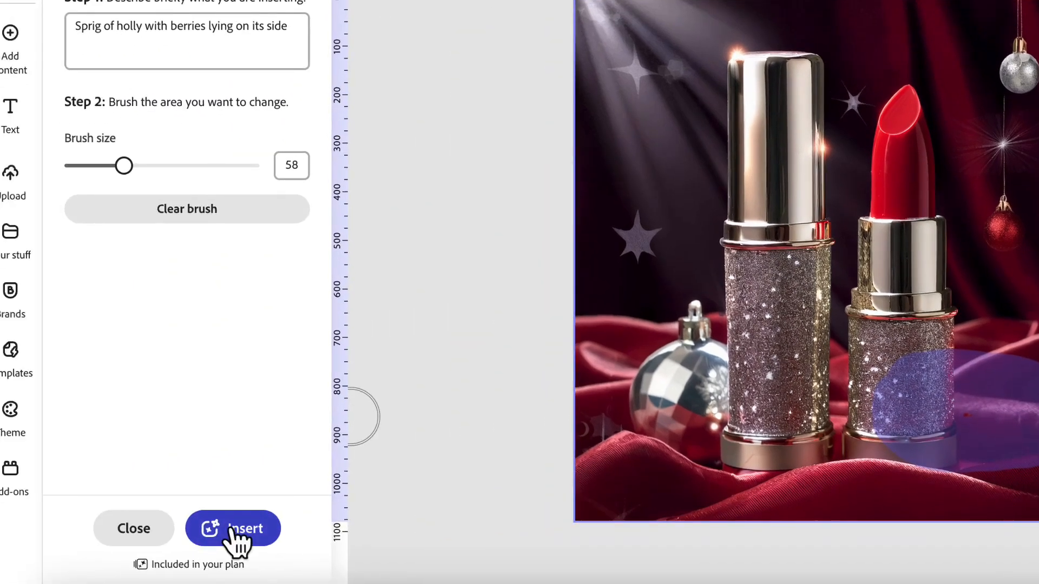
{"action": "left_click", "coordinate": [136, 533]}
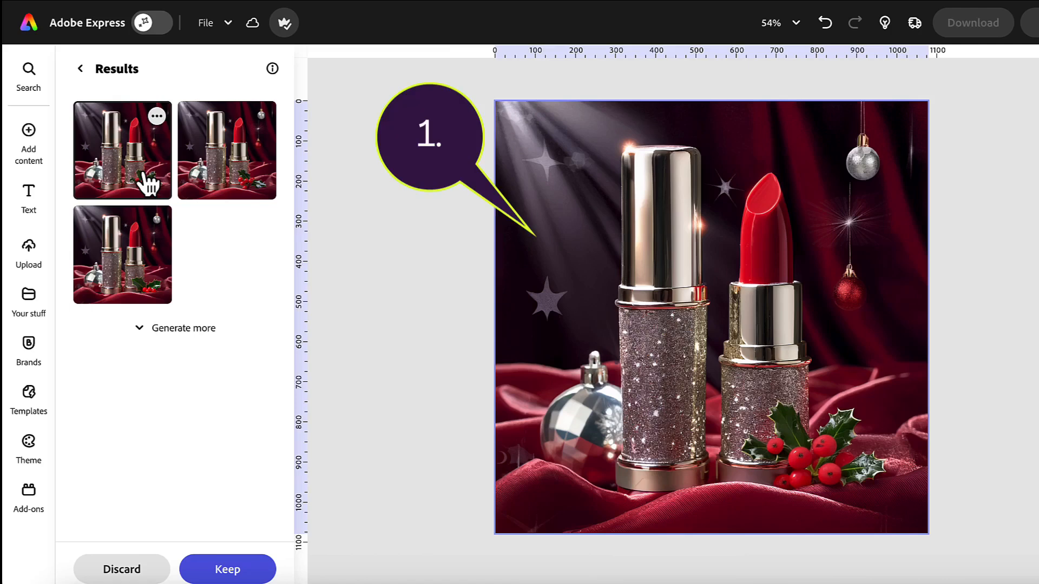
- Compare the holly variations, keep the first one, and close the Insert object tool
{"action": "left_click", "coordinate": [212, 179]}
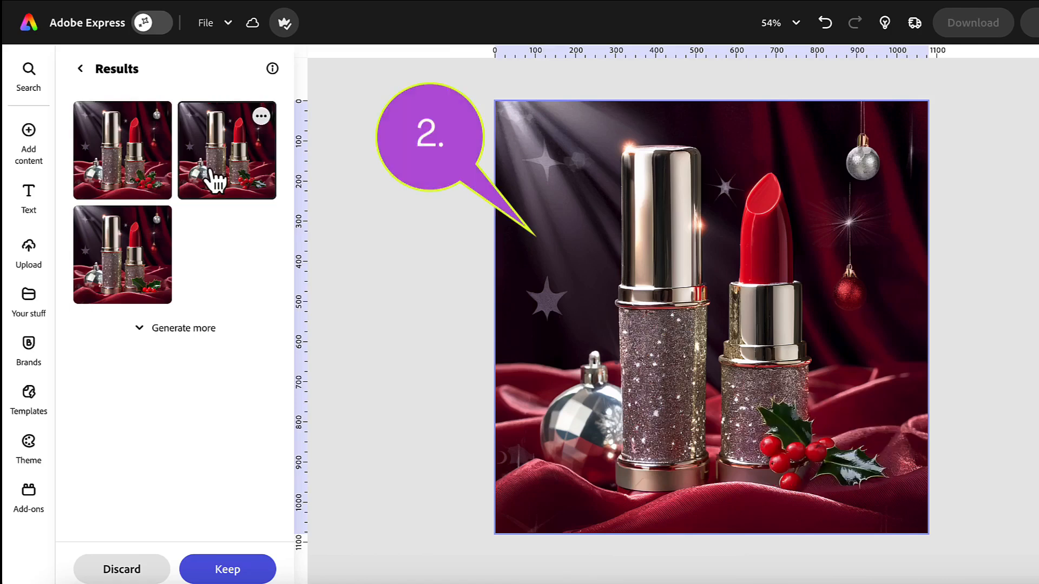
{"action": "left_click", "coordinate": [122, 179]}
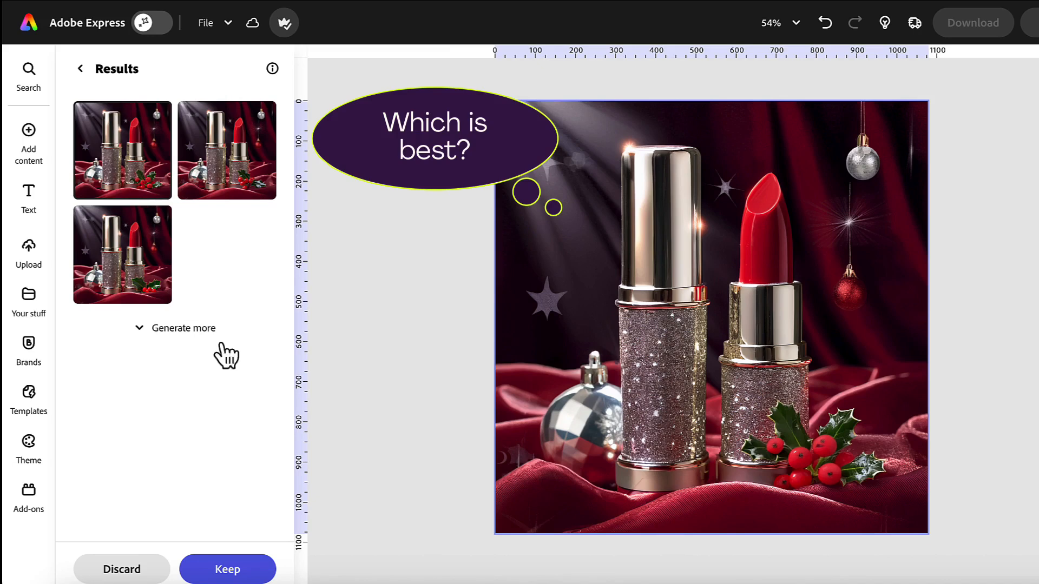
{"action": "left_click", "coordinate": [226, 571]}
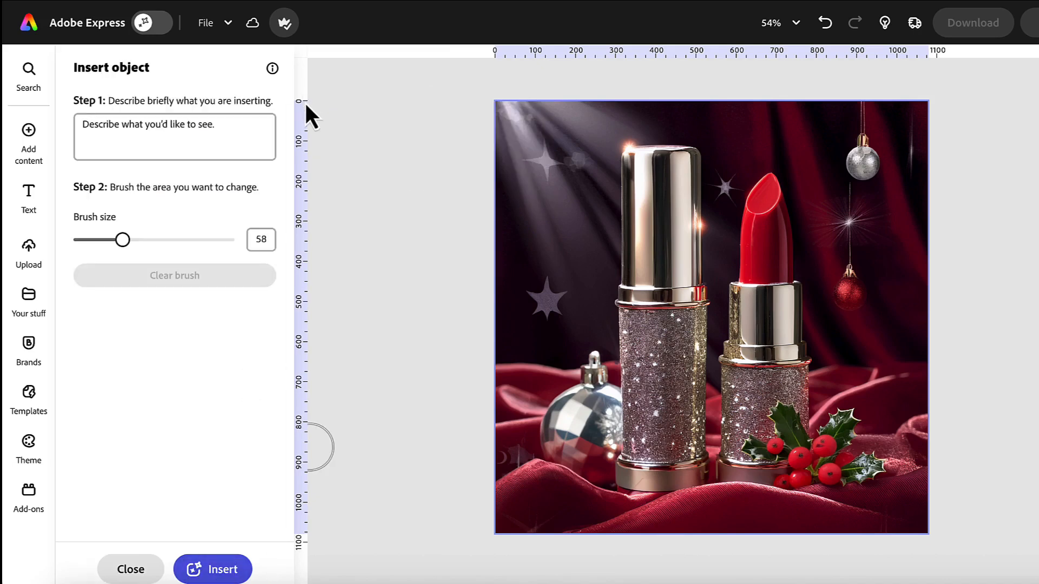
{"action": "left_click", "coordinate": [142, 565]}
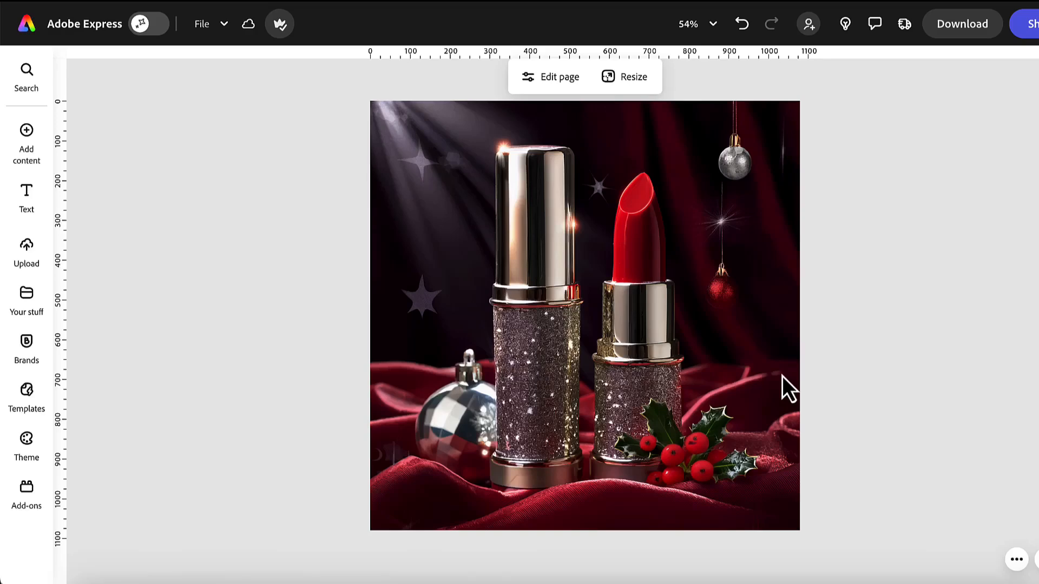
- Duplicate and resize the page to the Instagram story format, 1,080 x 1,920 px, with Expand image generating the missing parts
{"action": "left_click", "coordinate": [629, 78]}
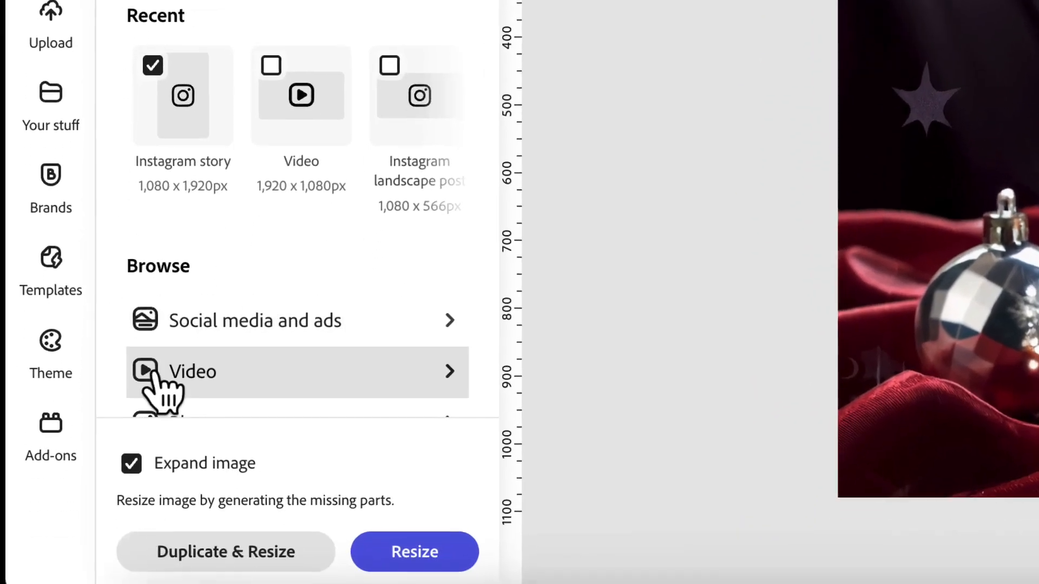
{"action": "scroll", "coordinate": [163, 465], "scroll_direction": "down", "scroll_amount": 1}
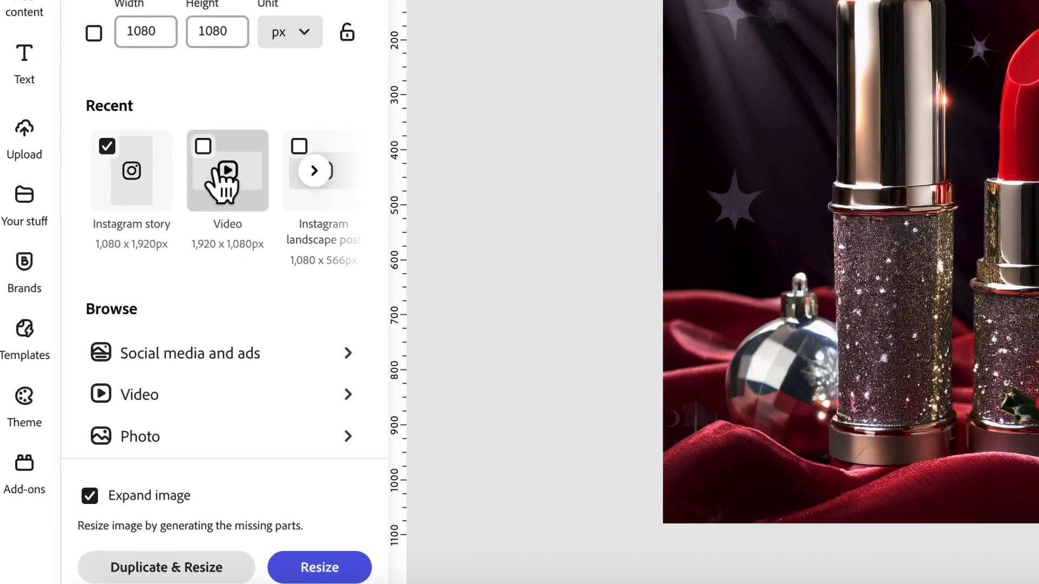
{"action": "left_click", "coordinate": [203, 147]}
{"action": "left_click", "coordinate": [313, 168]}
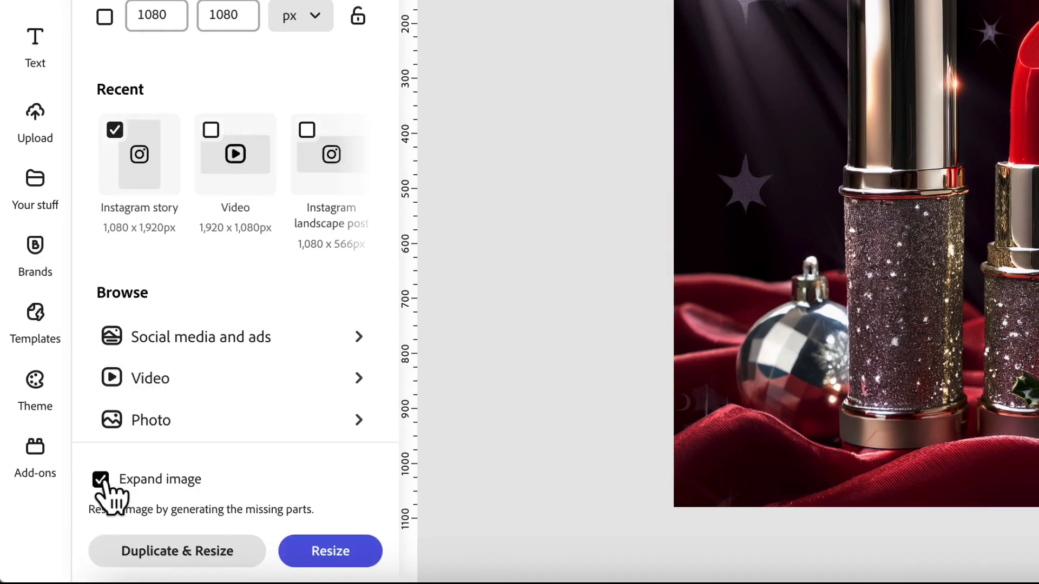
{"action": "left_click", "coordinate": [139, 549]}
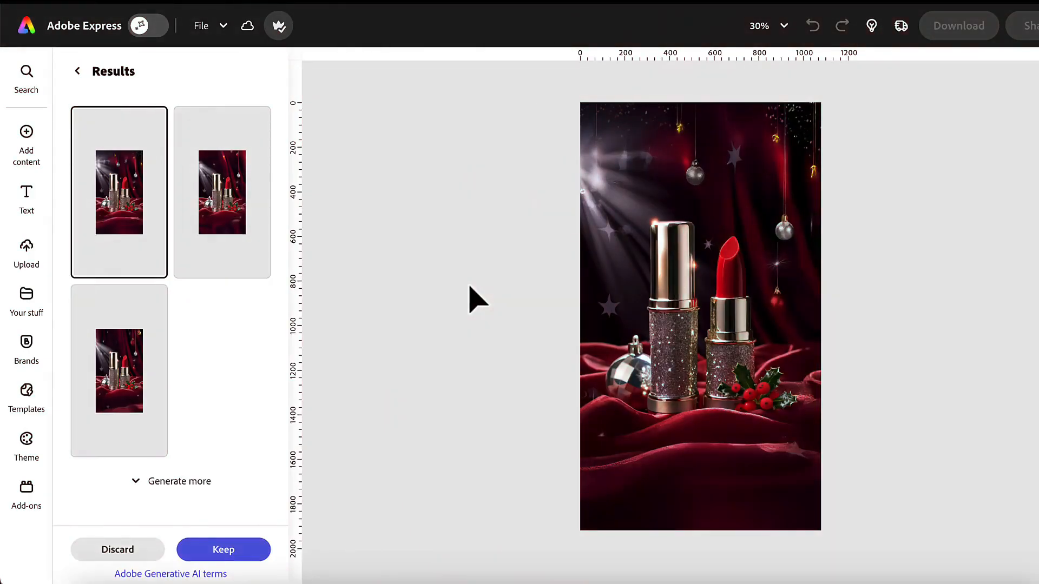
- Preview the expanded story variations and keep the third one
{"action": "left_click", "coordinate": [226, 206]}
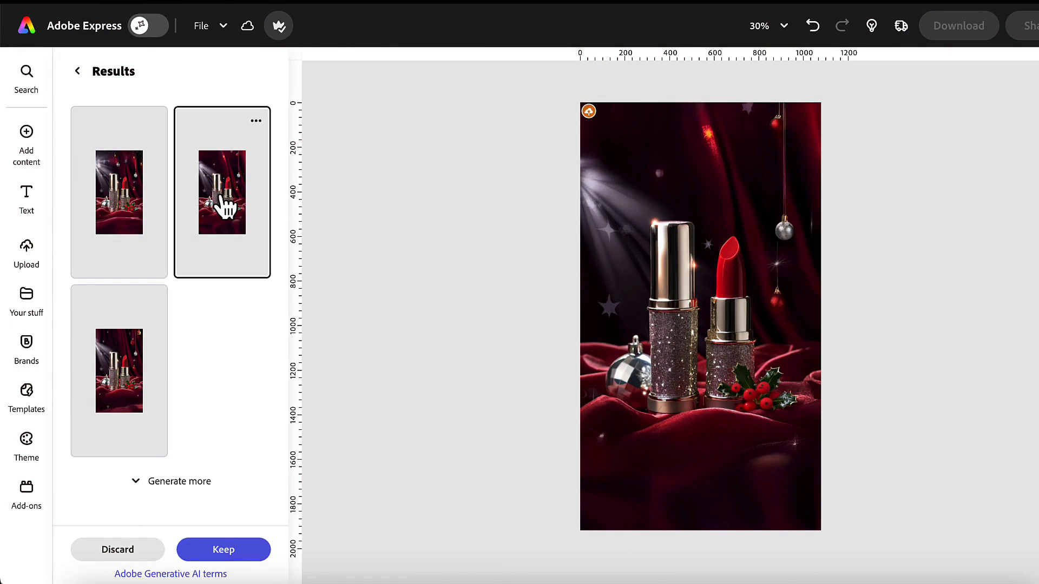
{"action": "left_click", "coordinate": [181, 329]}
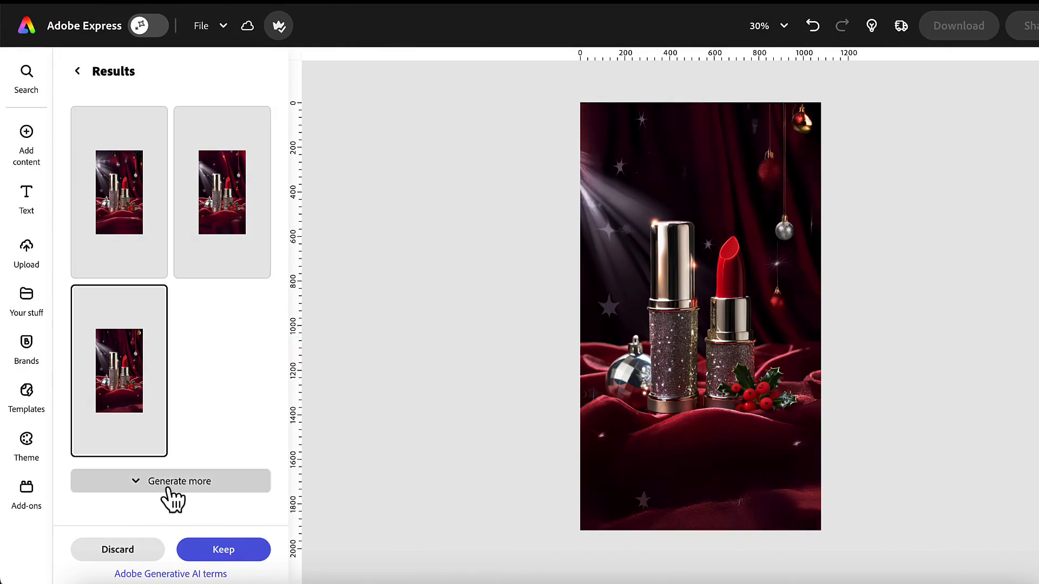
{"action": "left_click", "coordinate": [213, 551]}
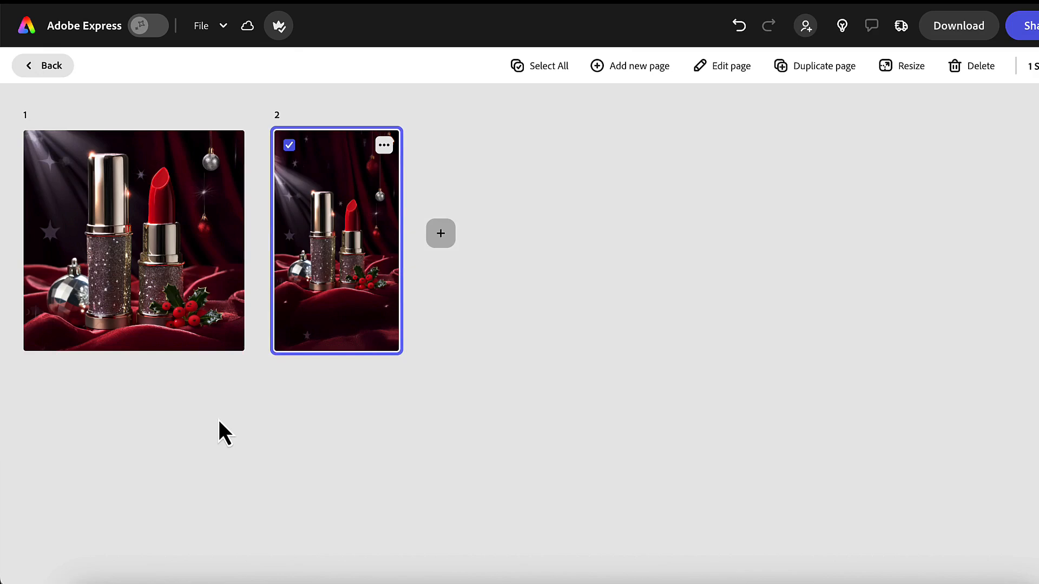
- Select the vertical story page and download only that page as a PNG at 1,080 x 1,920 px
{"action": "left_click", "coordinate": [198, 311]}
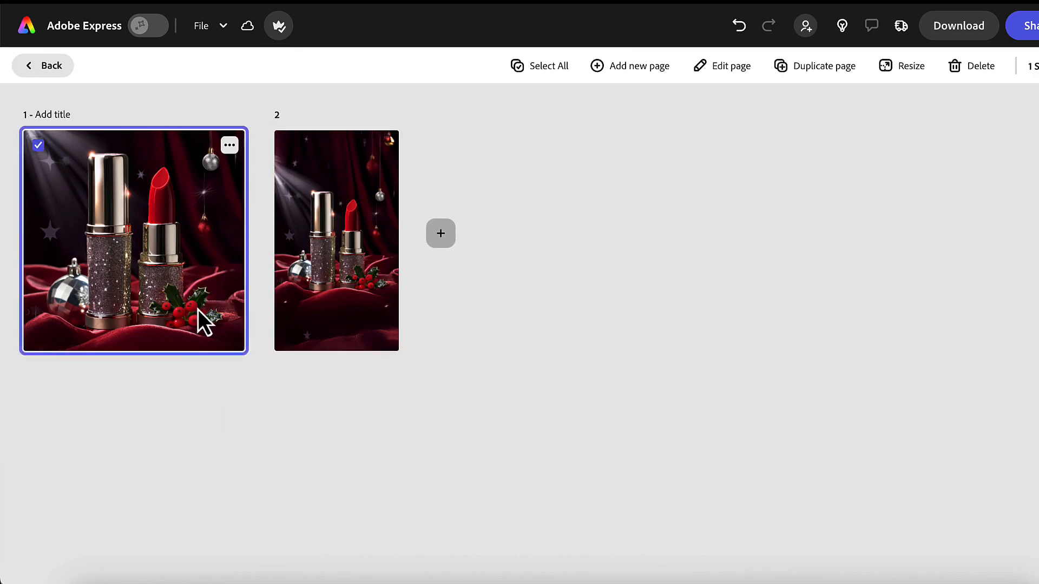
{"action": "left_click", "coordinate": [333, 293]}
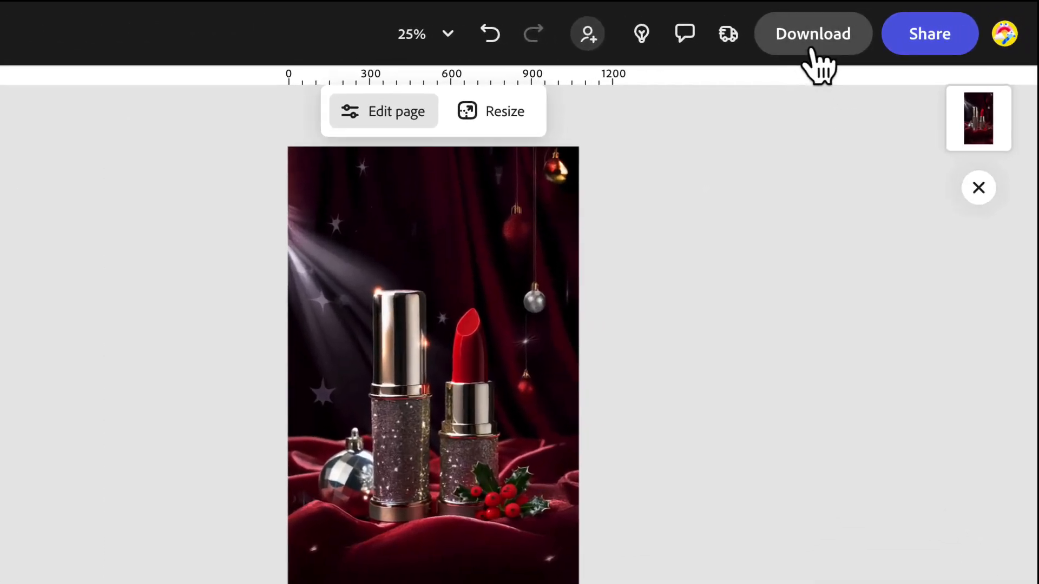
{"action": "left_click", "coordinate": [956, 34]}
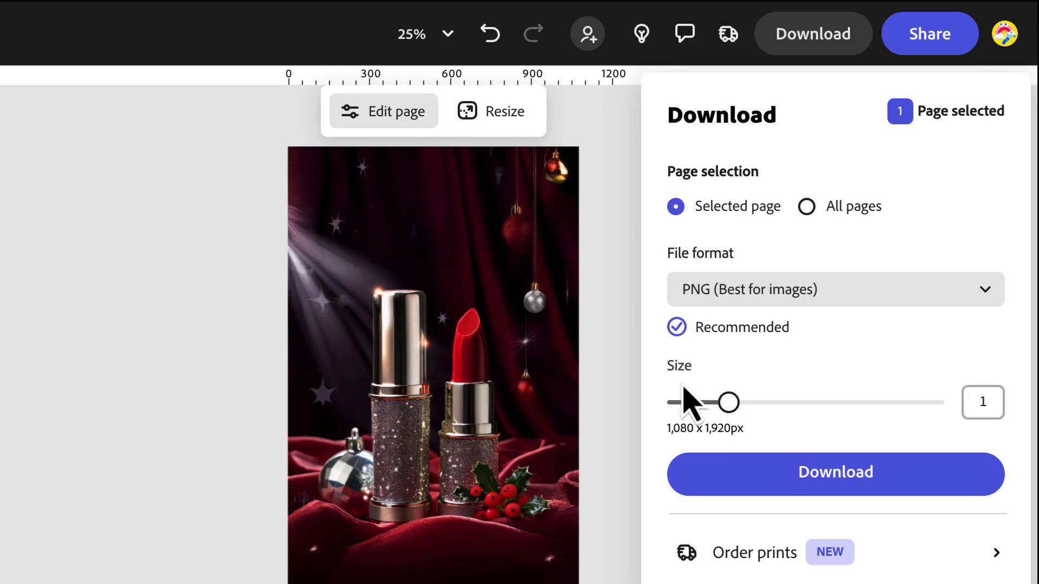
{"action": "left_click", "coordinate": [740, 490]}
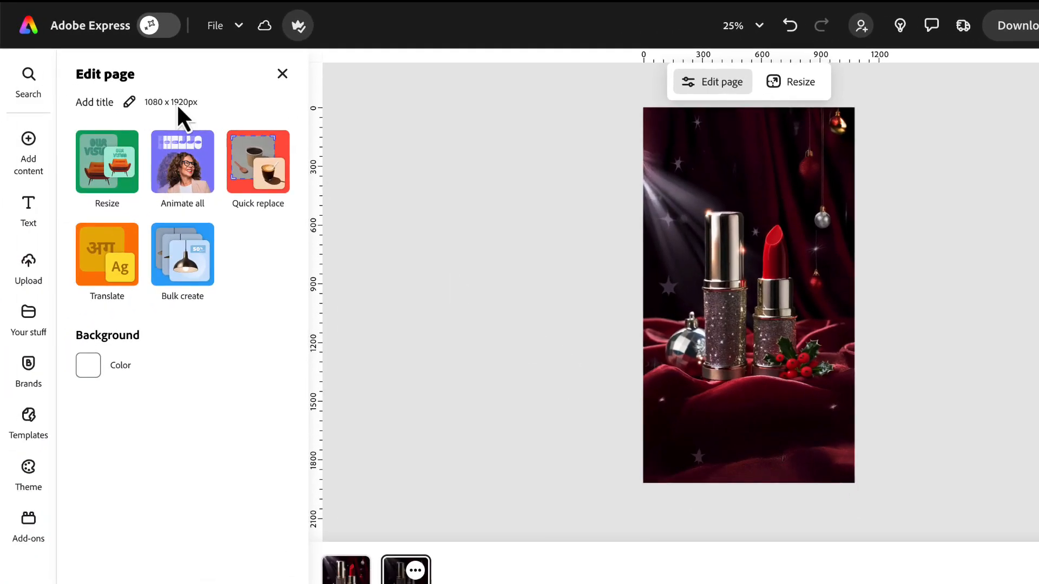
- Return to the home page and create a new blank Instagram story from the popular video formats
{"action": "left_click", "coordinate": [69, 34]}
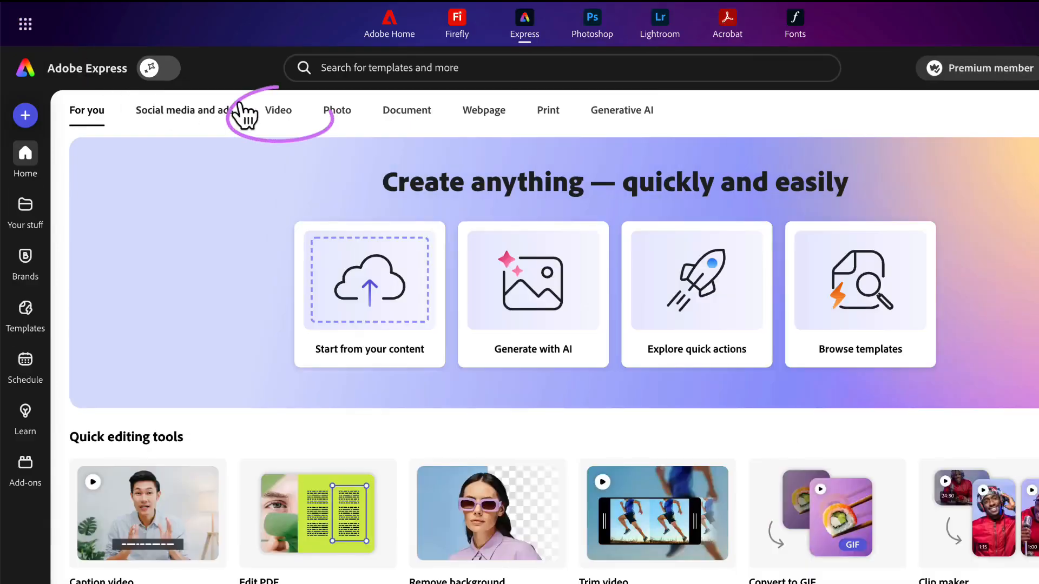
{"action": "left_click", "coordinate": [286, 116]}
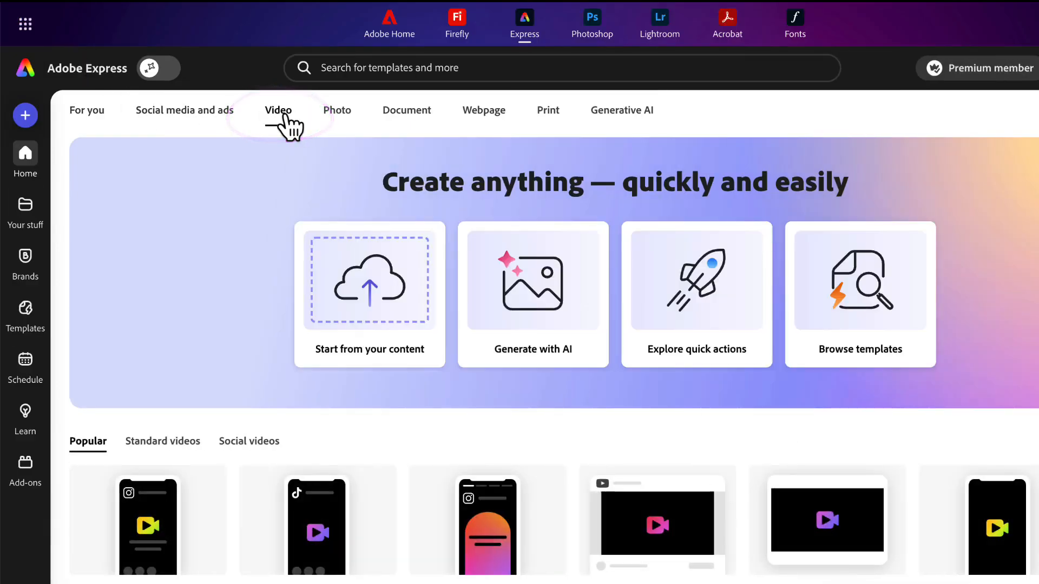
{"action": "scroll", "coordinate": [248, 318], "scroll_direction": "down", "scroll_amount": 1}
{"action": "scroll", "coordinate": [248, 304], "scroll_direction": "down", "scroll_amount": 3}
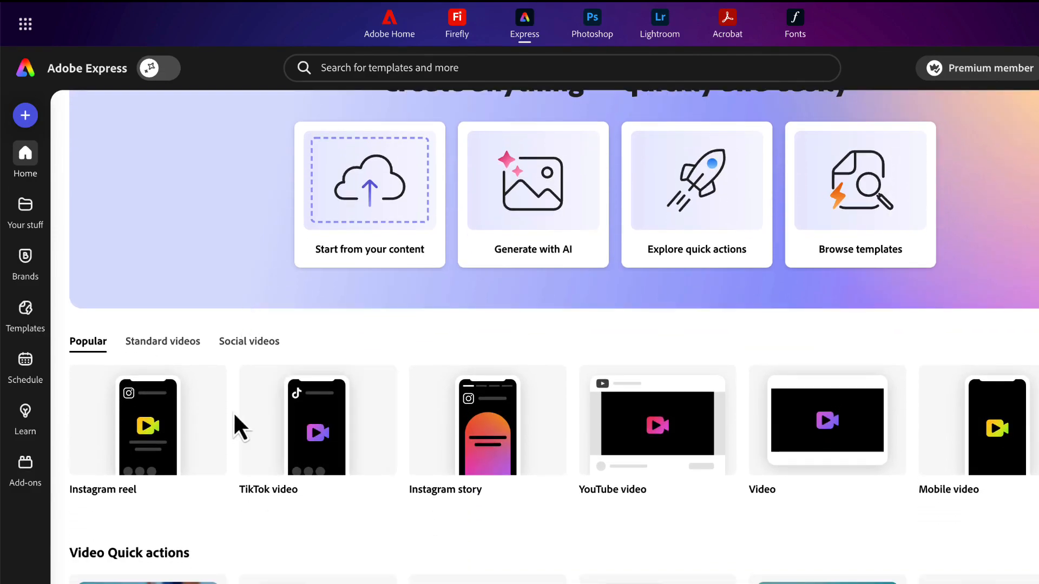
{"action": "mouse_move", "coordinate": [518, 485]}
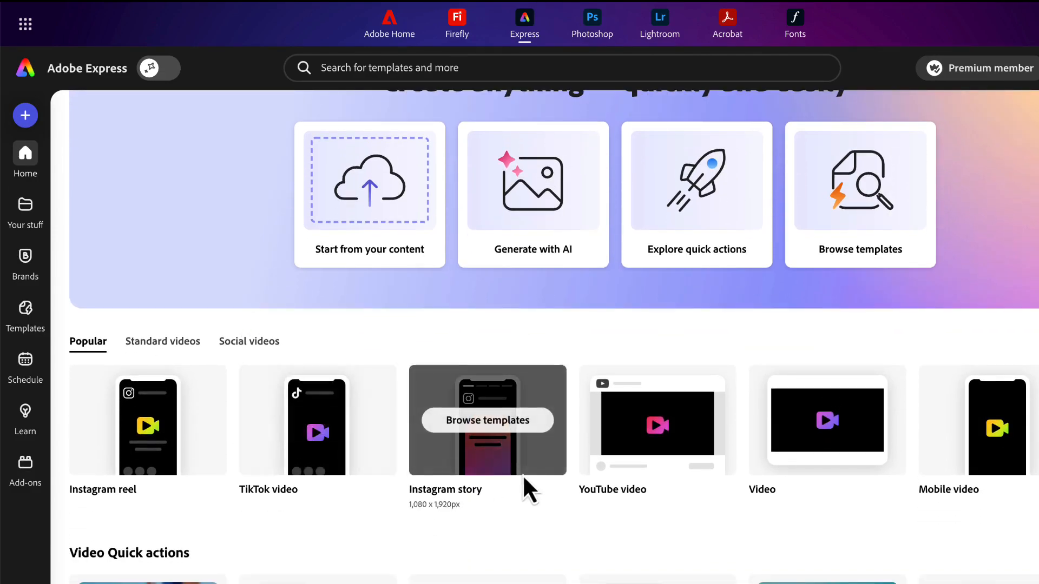
{"action": "left_click", "coordinate": [467, 457]}
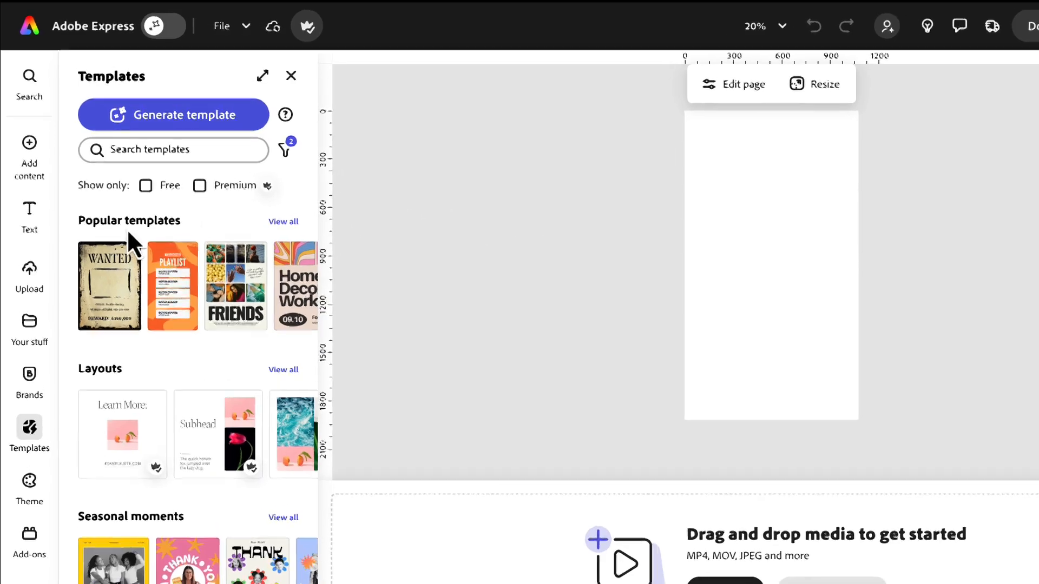
- Open the generative AI video generator for the blank story page
{"action": "mouse_move", "coordinate": [18, 215]}
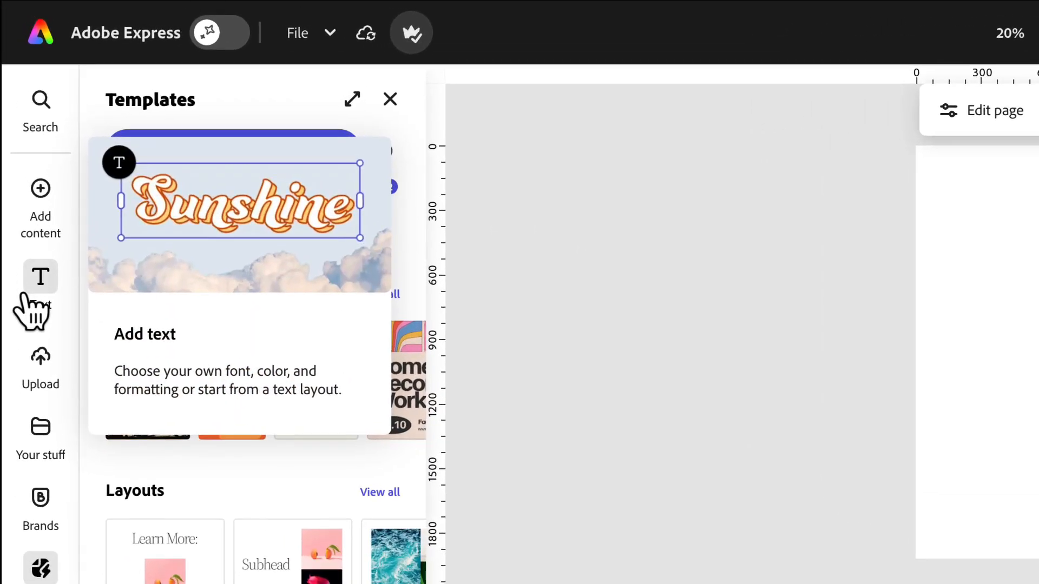
{"action": "mouse_move", "coordinate": [39, 187]}
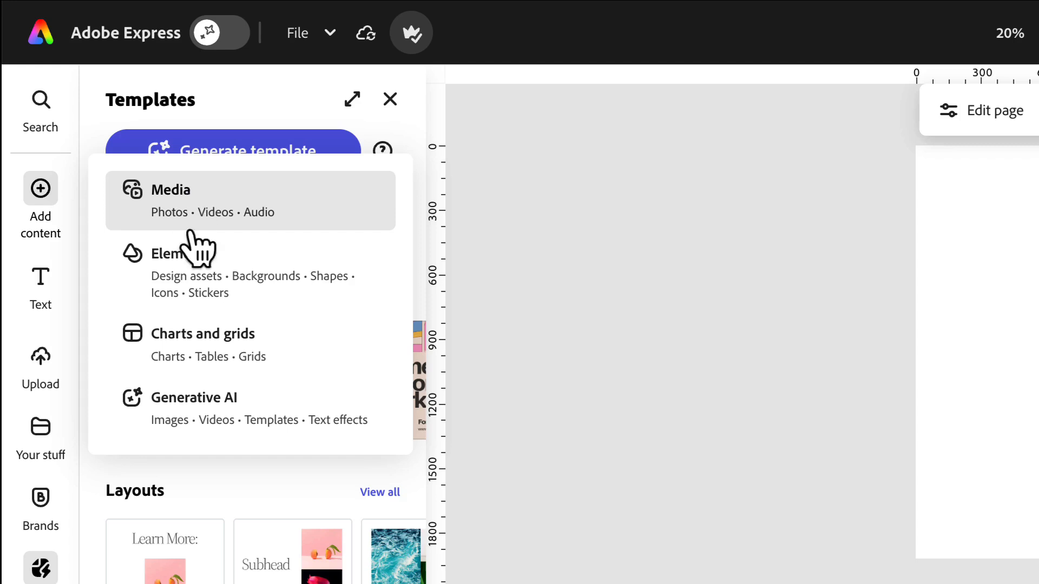
{"action": "left_click", "coordinate": [178, 403]}
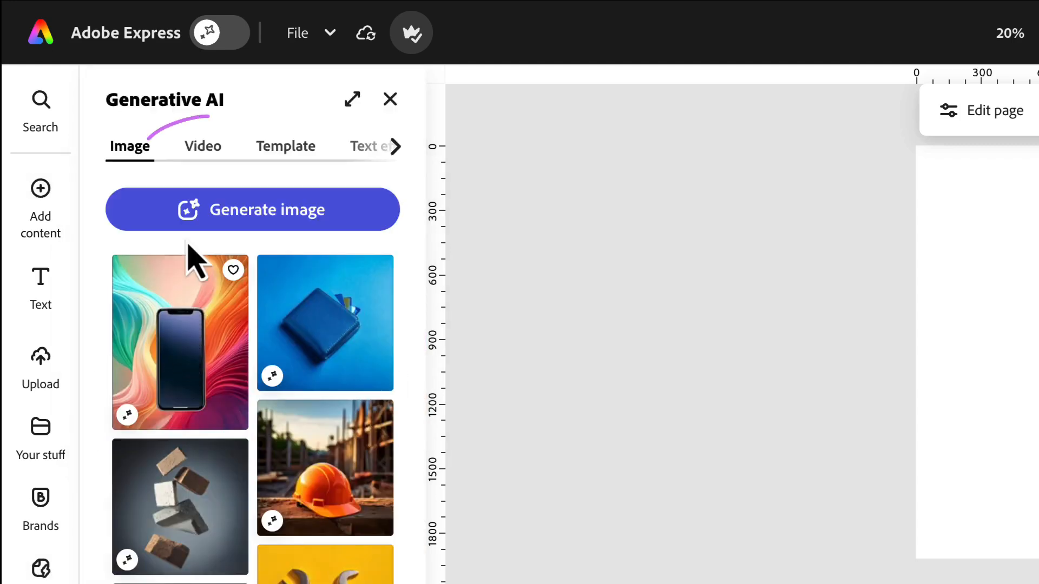
{"action": "left_click", "coordinate": [201, 155]}
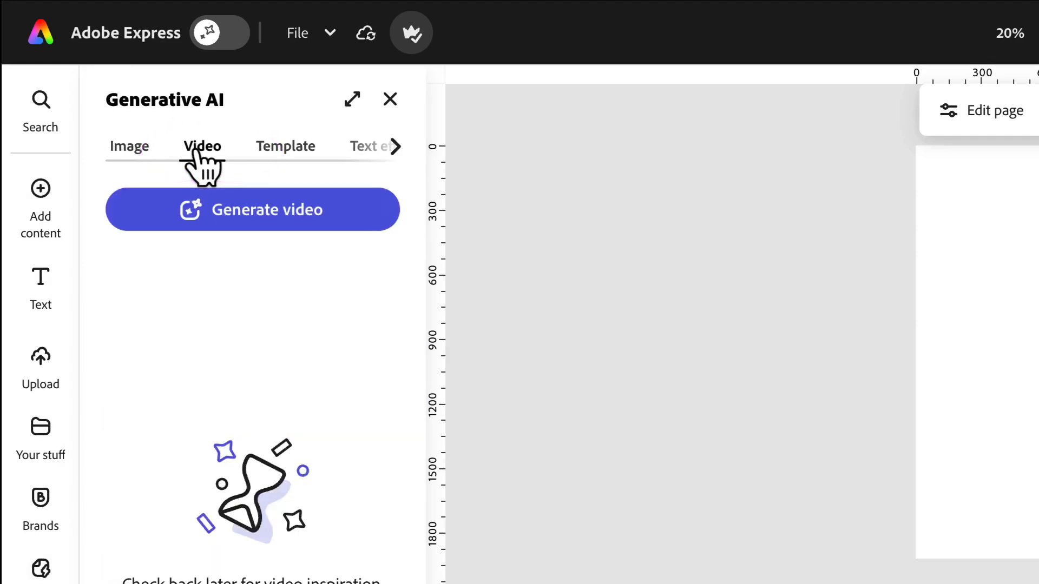
{"action": "left_click", "coordinate": [222, 222]}
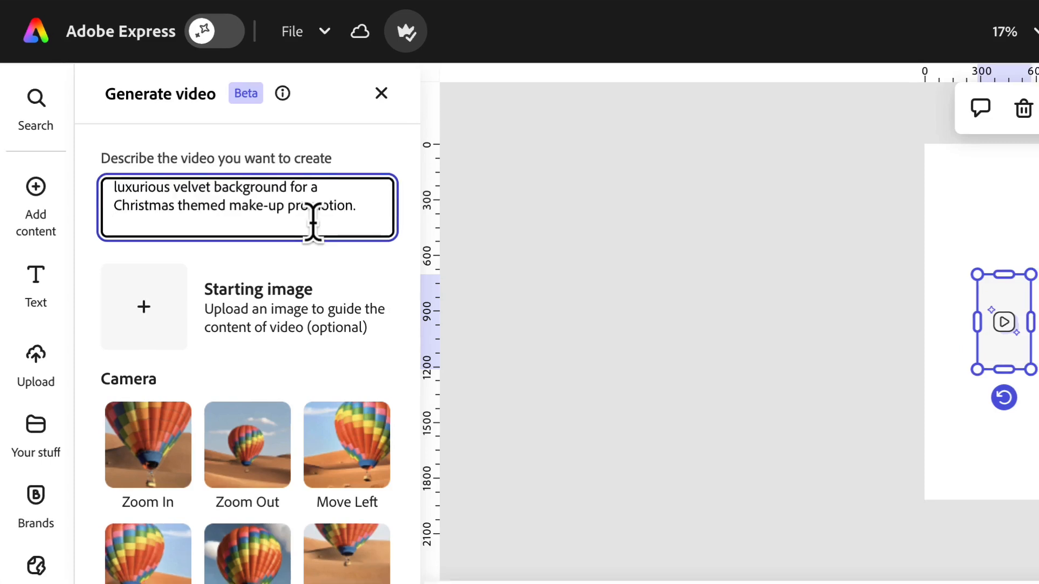
- Replace the full stop ending the video prompt with "with fine silver glitter falling down from the top"
{"action": "key", "text": "BackSpace"}
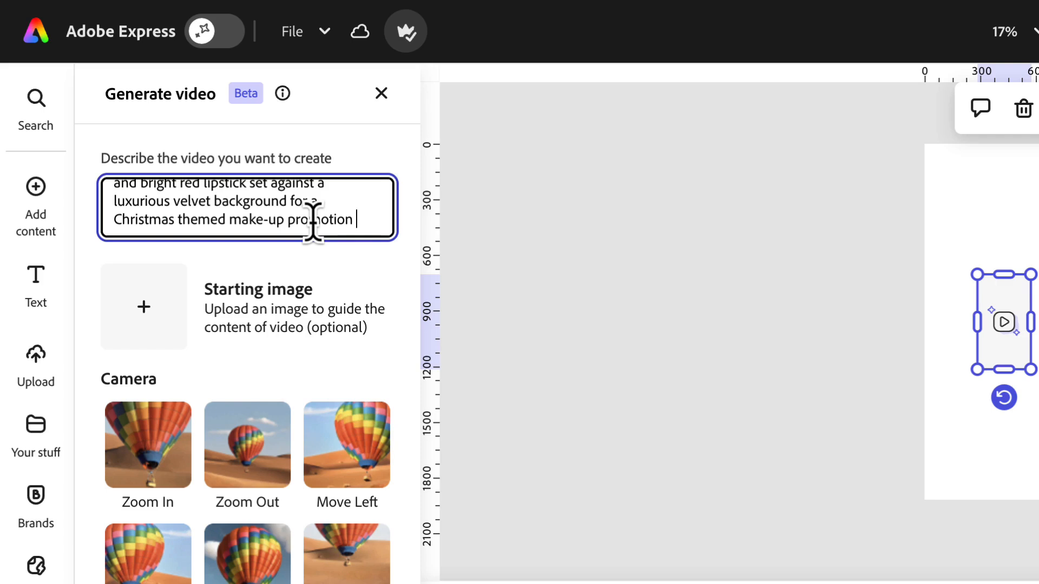
{"action": "type", "text": "with fine"}
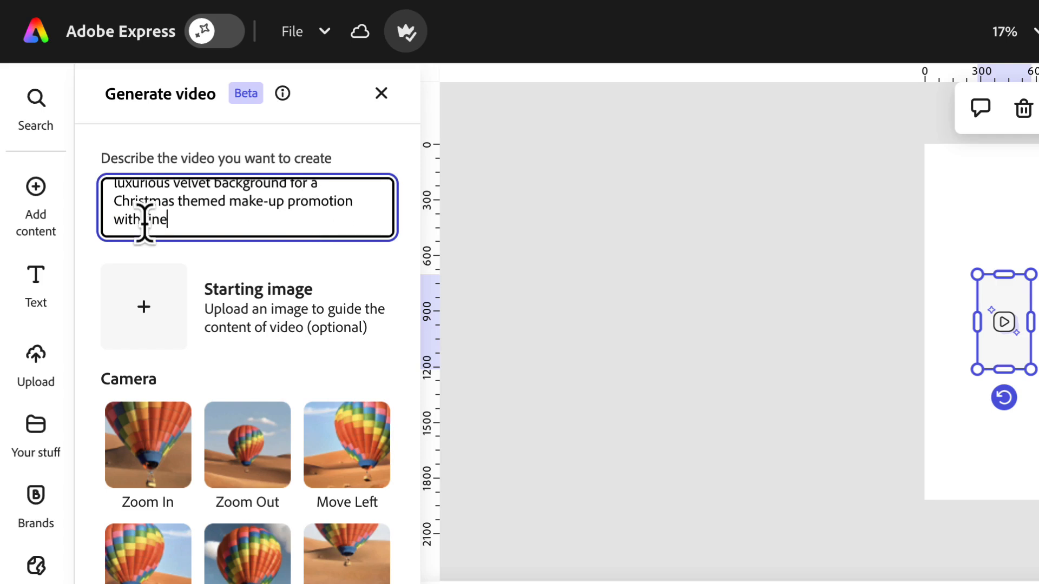
{"action": "type", "text": " silver glitter falling down from the"}
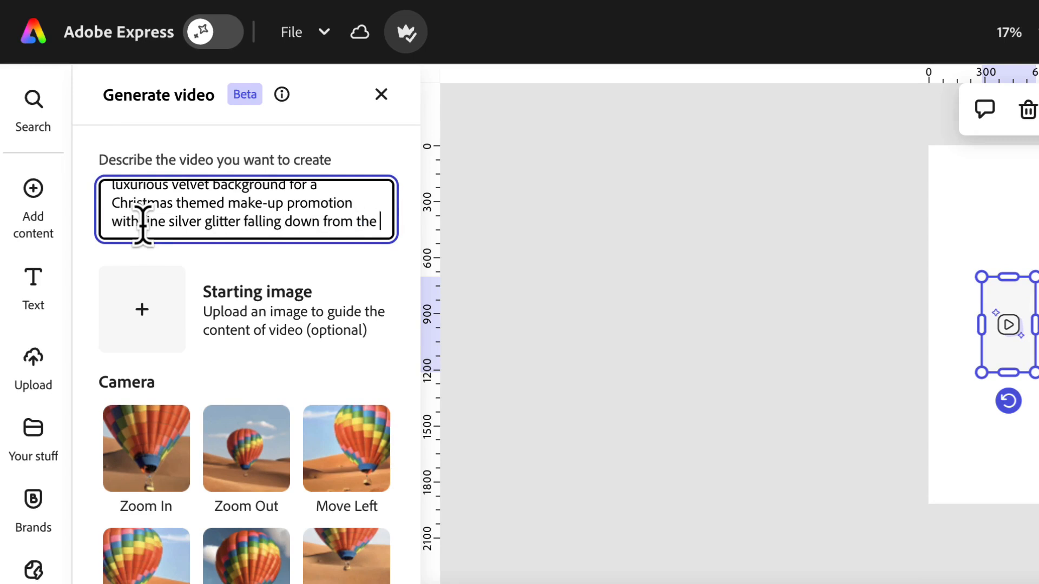
{"action": "type", "text": "top"}
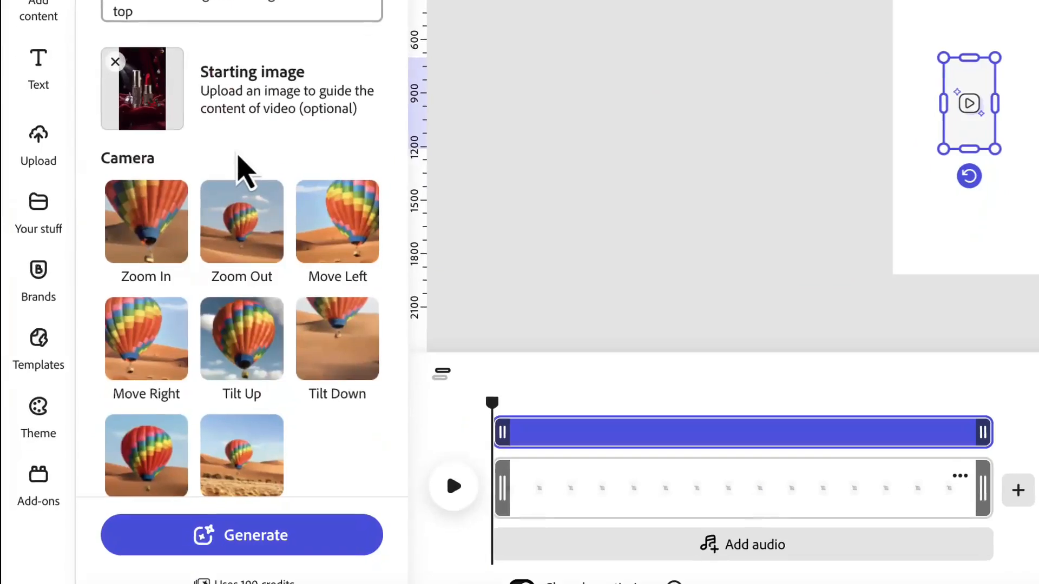
- Set the camera motion to Tilt Up and generate the video from the lipstick starting image
{"action": "scroll", "coordinate": [243, 139], "scroll_direction": "down", "scroll_amount": 1}
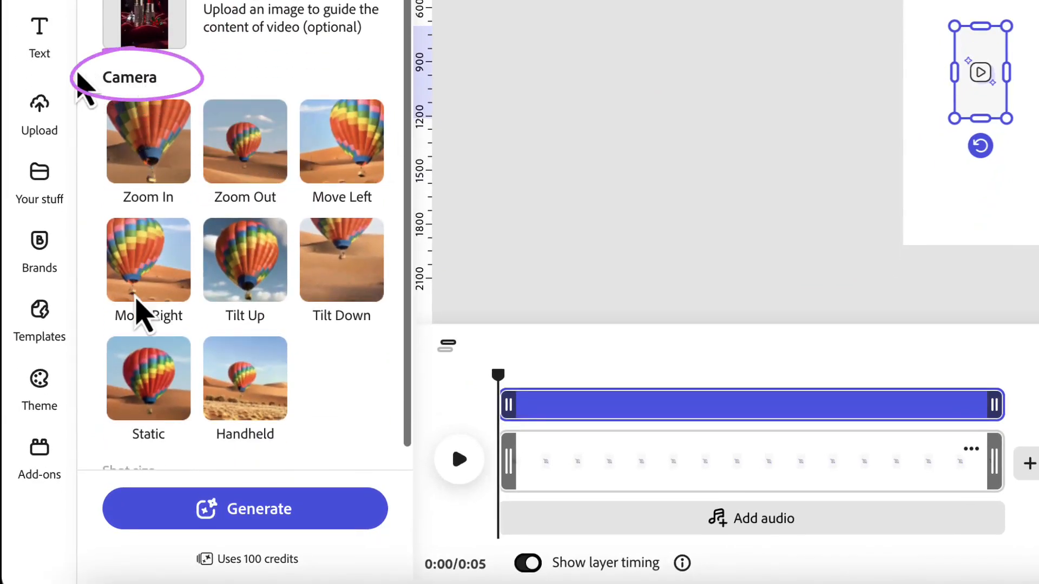
{"action": "left_click", "coordinate": [248, 292]}
{"action": "left_click", "coordinate": [230, 512]}
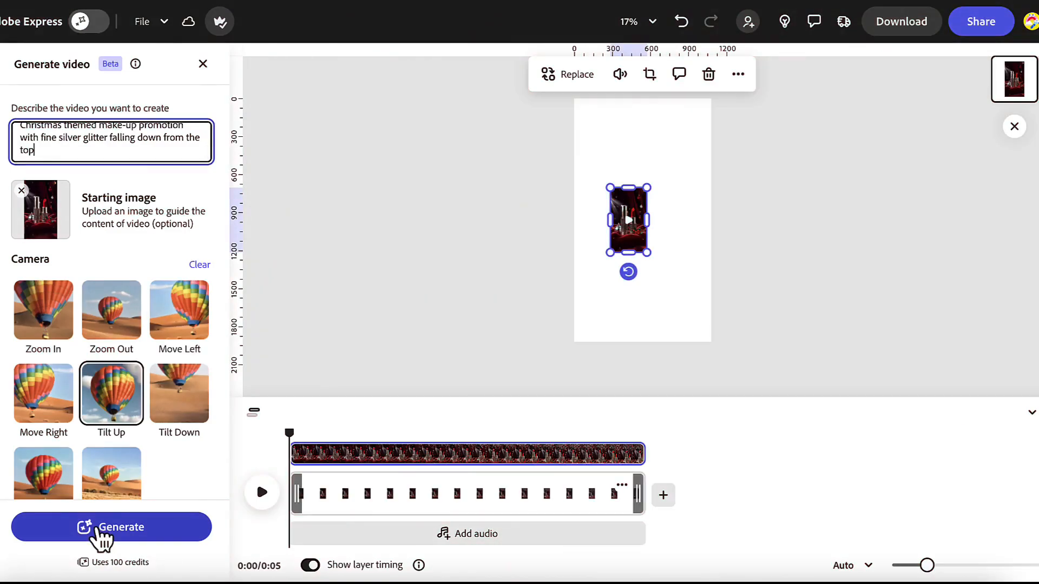
- Enlarge the generated video to fill the whole story page and play it back with the timeline and generator closed
{"action": "left_click_drag", "start_coordinate": [650, 254], "coordinate": [701, 343]}
{"action": "left_click_drag", "start_coordinate": [610, 187], "coordinate": [573, 99]}
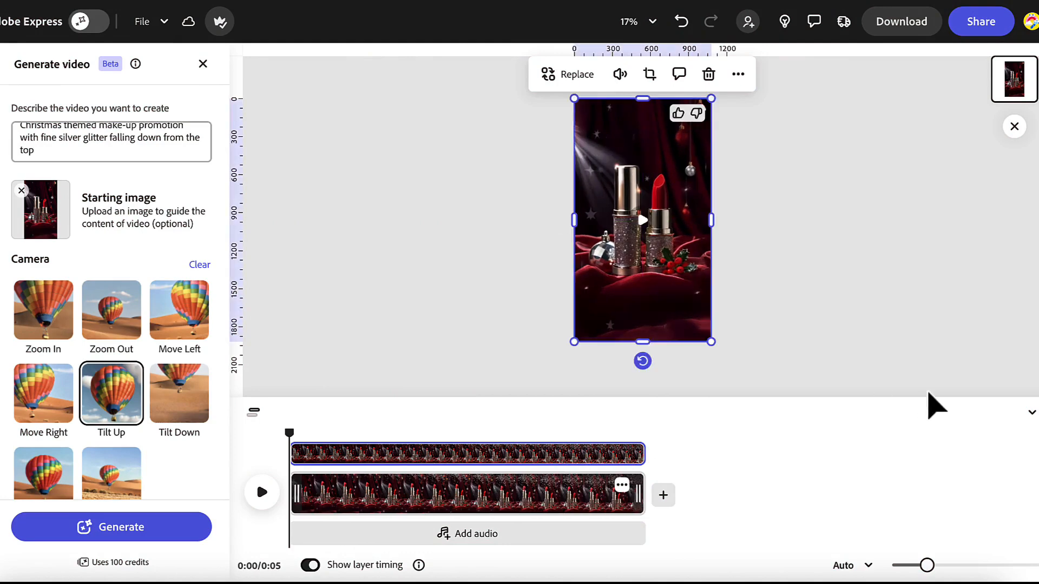
{"action": "left_click", "coordinate": [1032, 412]}
{"action": "left_click", "coordinate": [203, 63]}
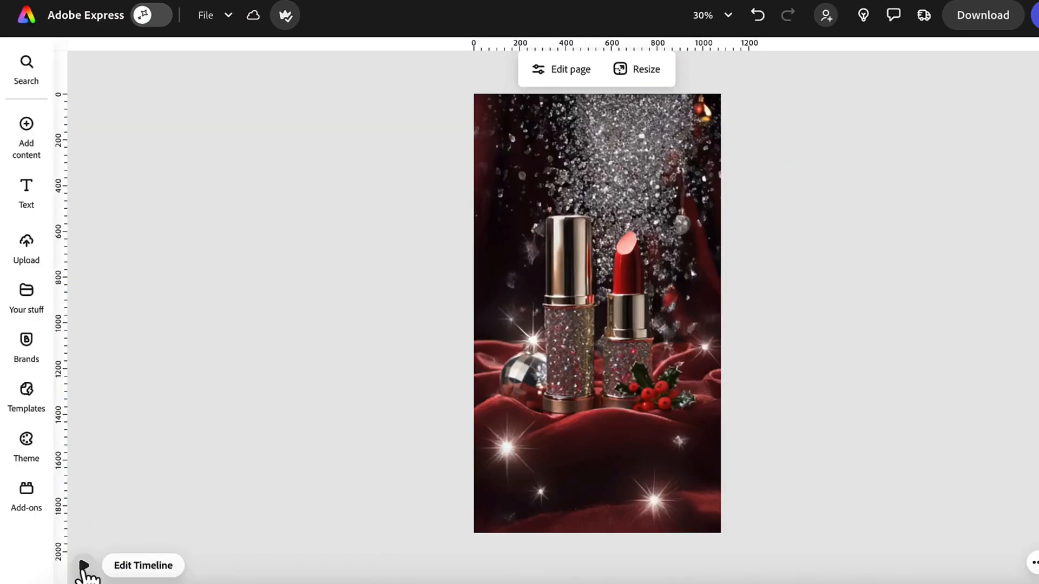
{"action": "left_click", "coordinate": [84, 566]}
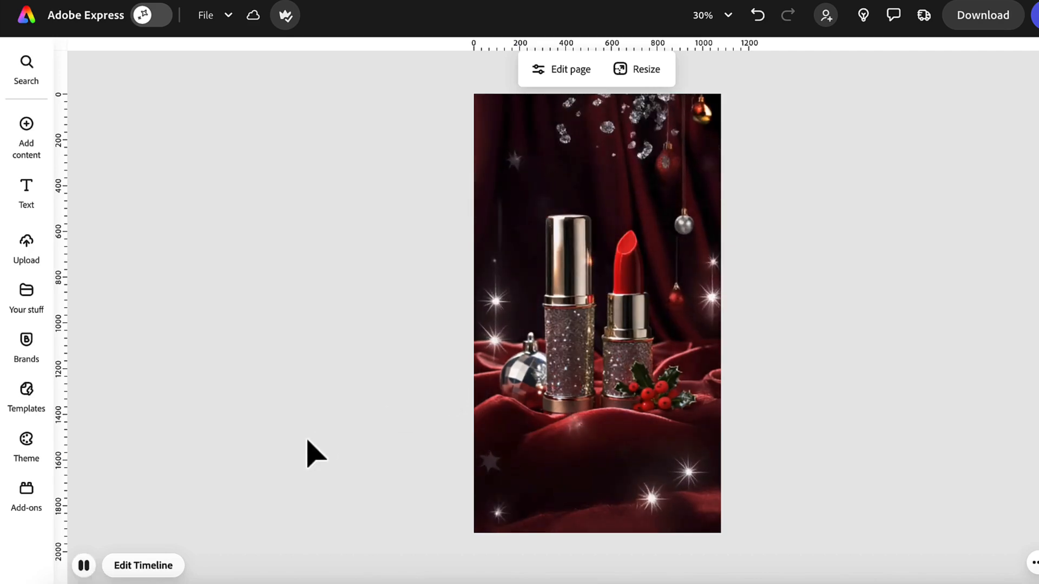